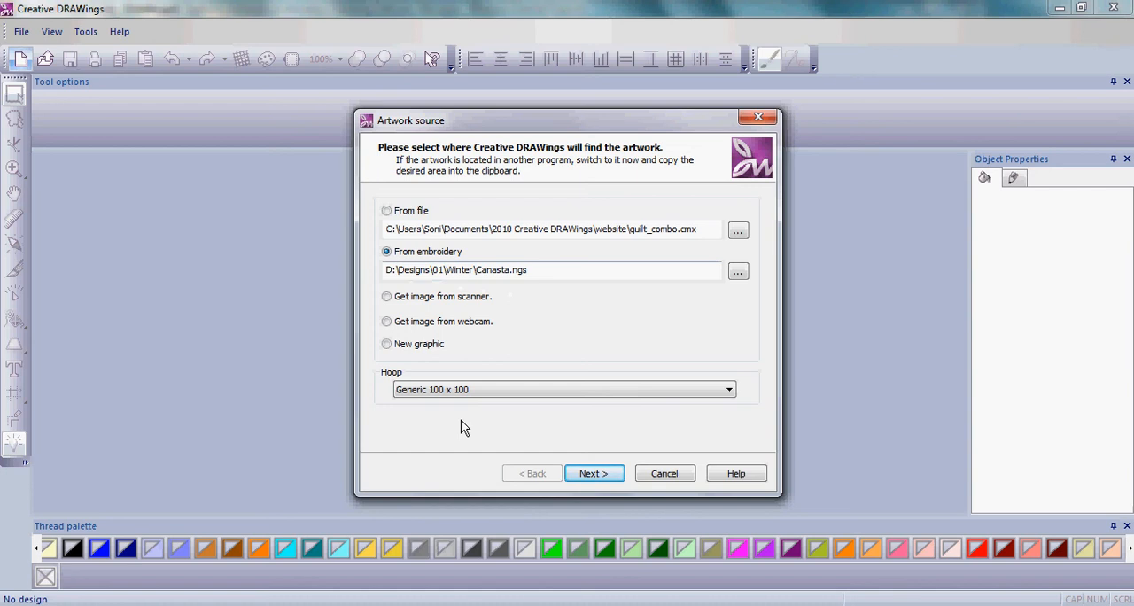
- Create a design from the Canasta.ngs embroidery with the Generic 100 x 100 hoop, Cotton fabric from Embroidery Normal, and eight Sulky threads
click(605, 479)
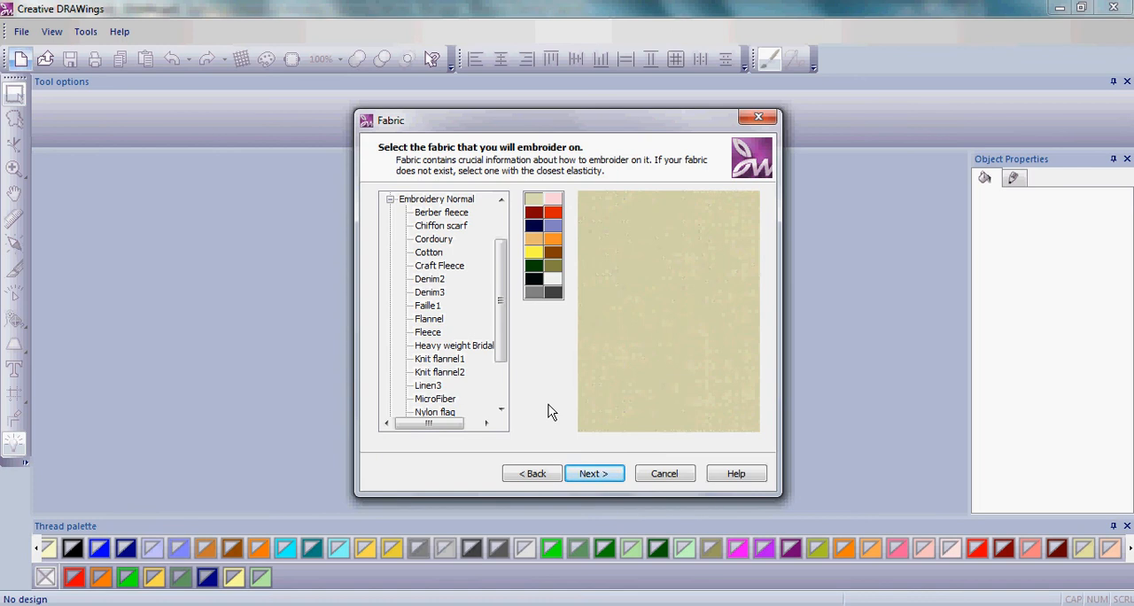
click(391, 200)
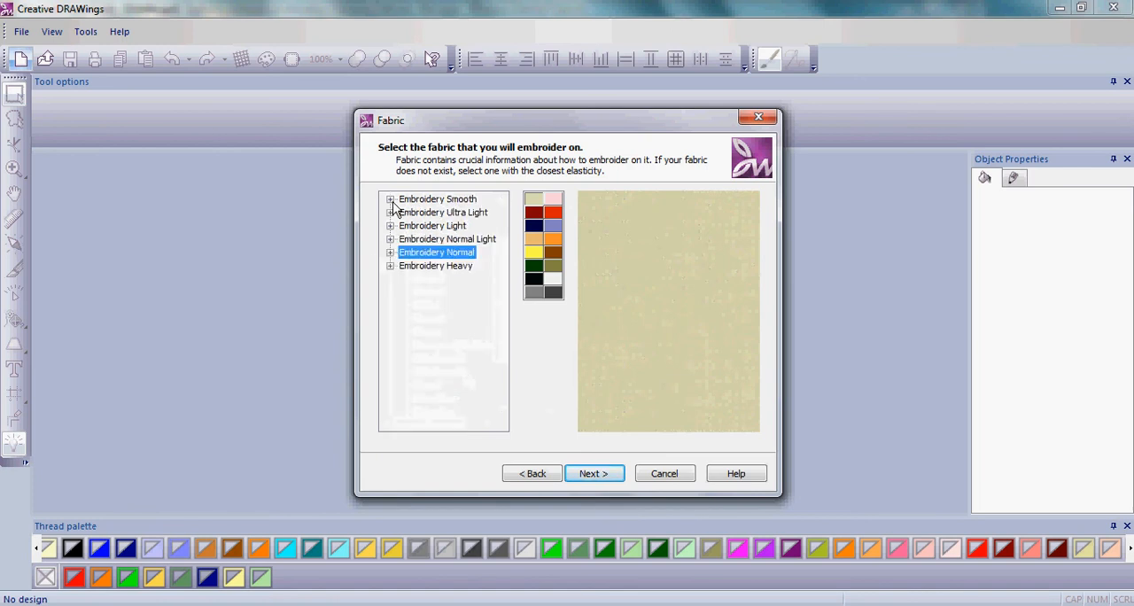
click(391, 253)
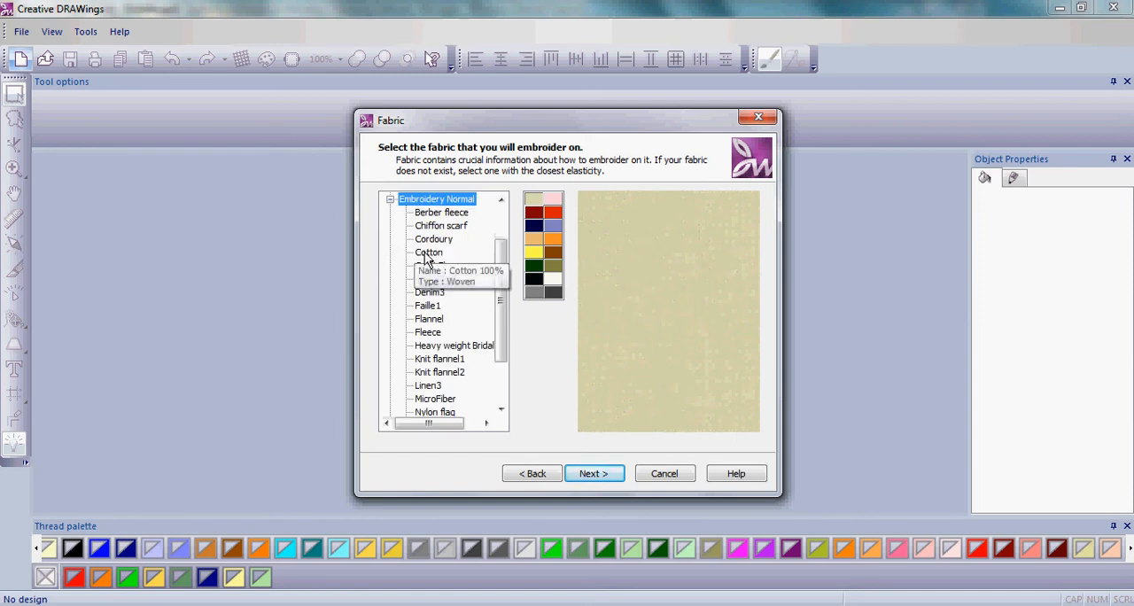
click(426, 253)
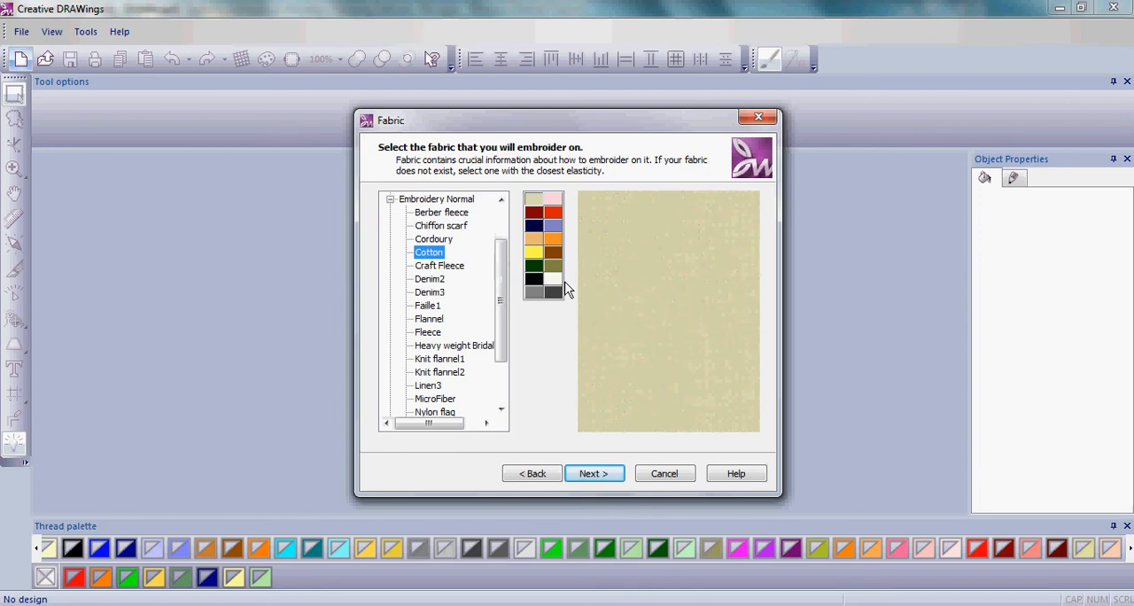
click(594, 475)
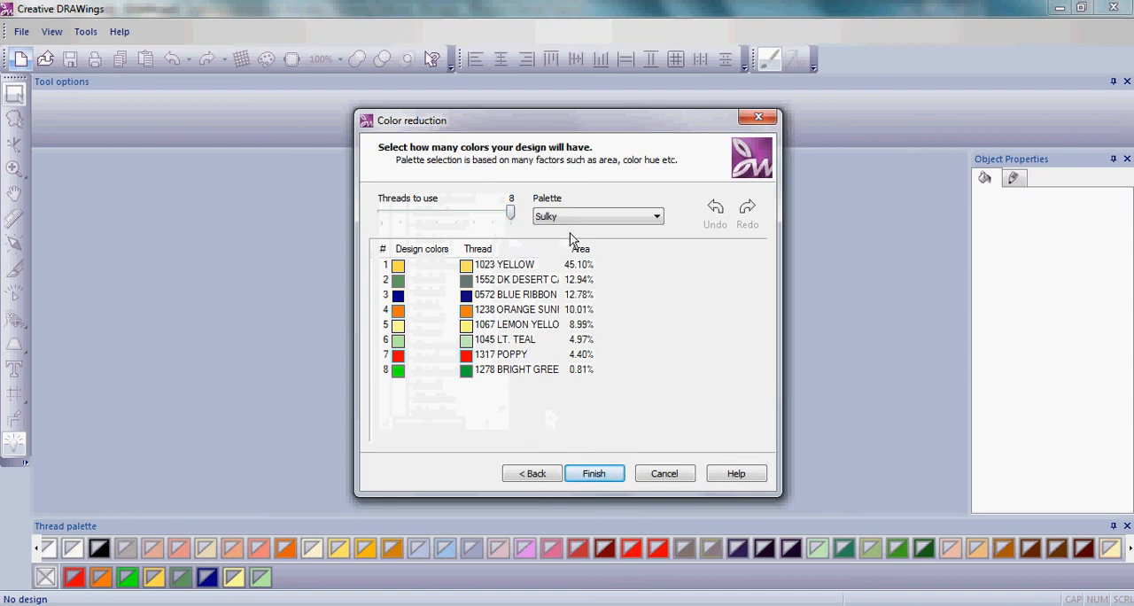
click(596, 478)
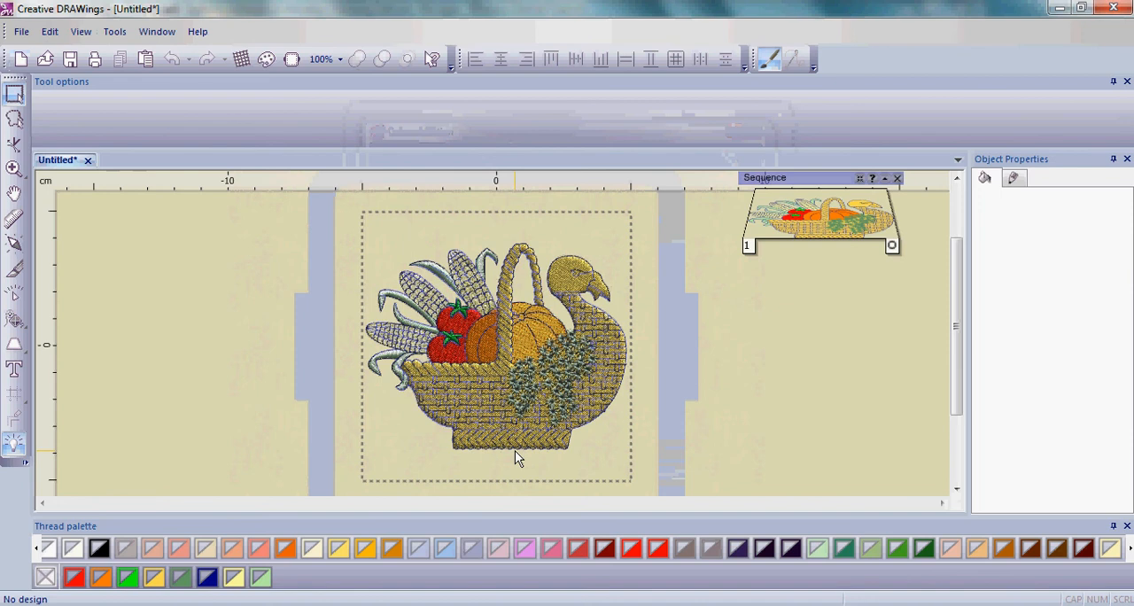
- Scale the whole basket design proportionally to about 76 x 60 mm and move it to the lower middle of the hoop
key(ctrl+a)
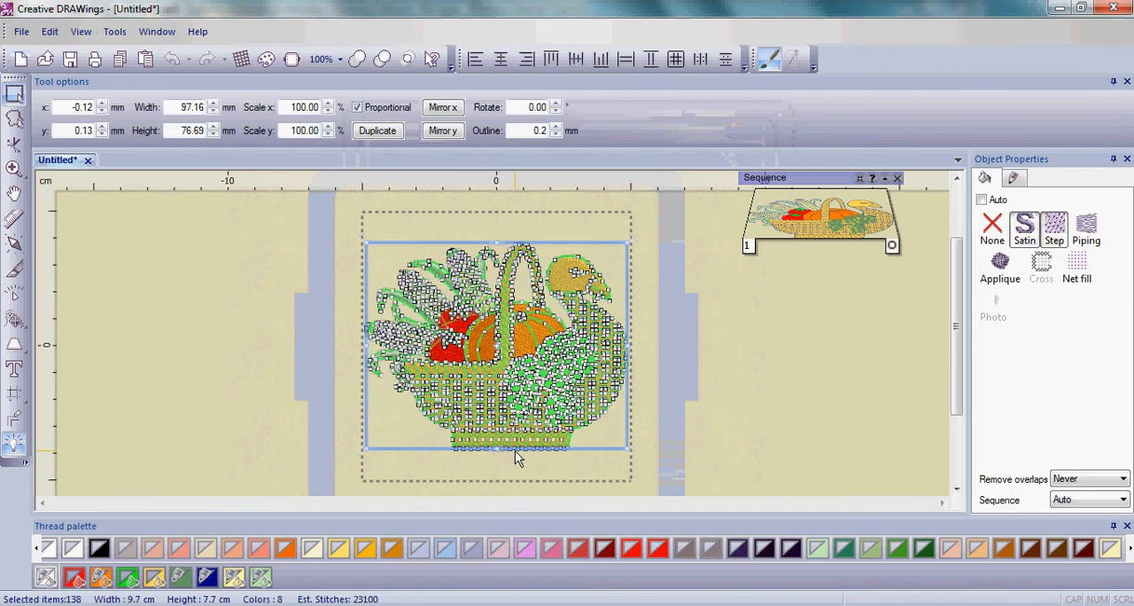
drag(366, 244, 423, 288)
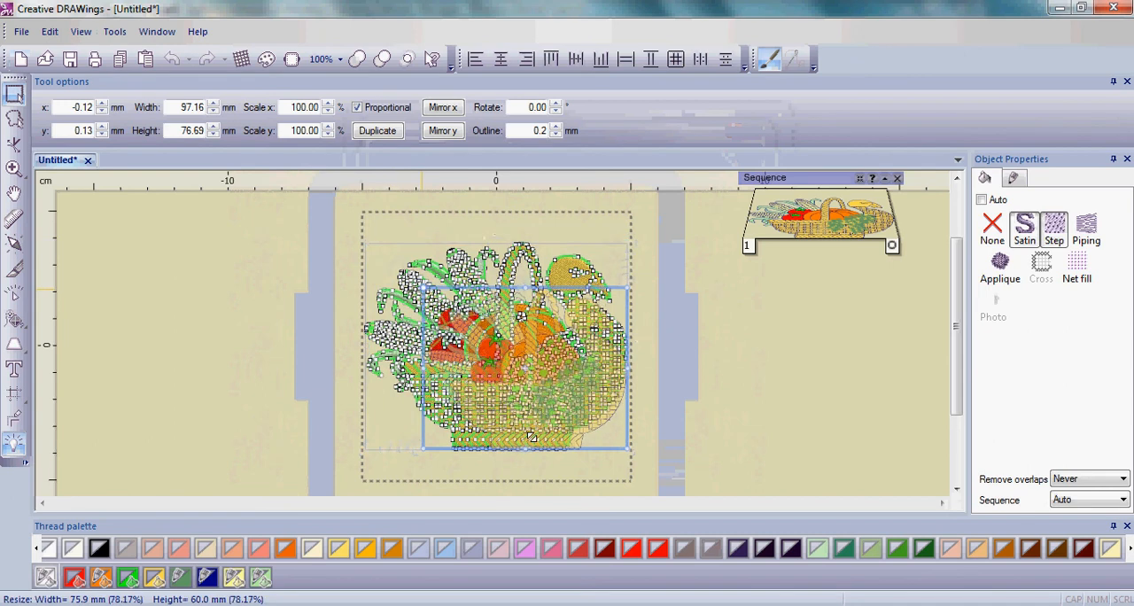
mouse_move(531, 437)
mouse_down()
mouse_move(542, 408)
mouse_move(506, 420)
mouse_move(518, 426)
mouse_up()
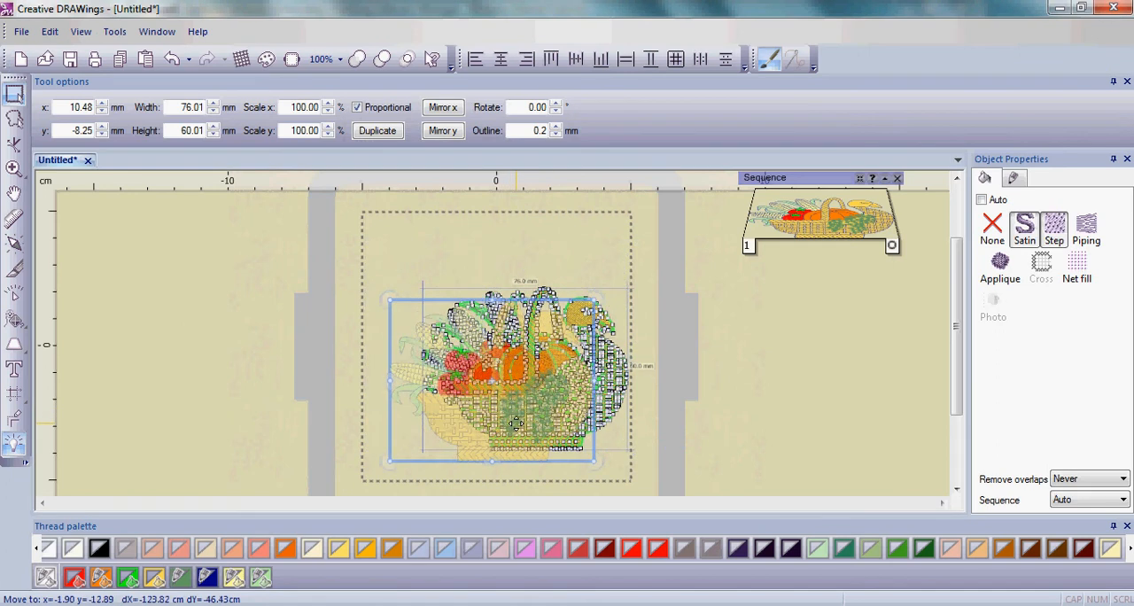
click(654, 442)
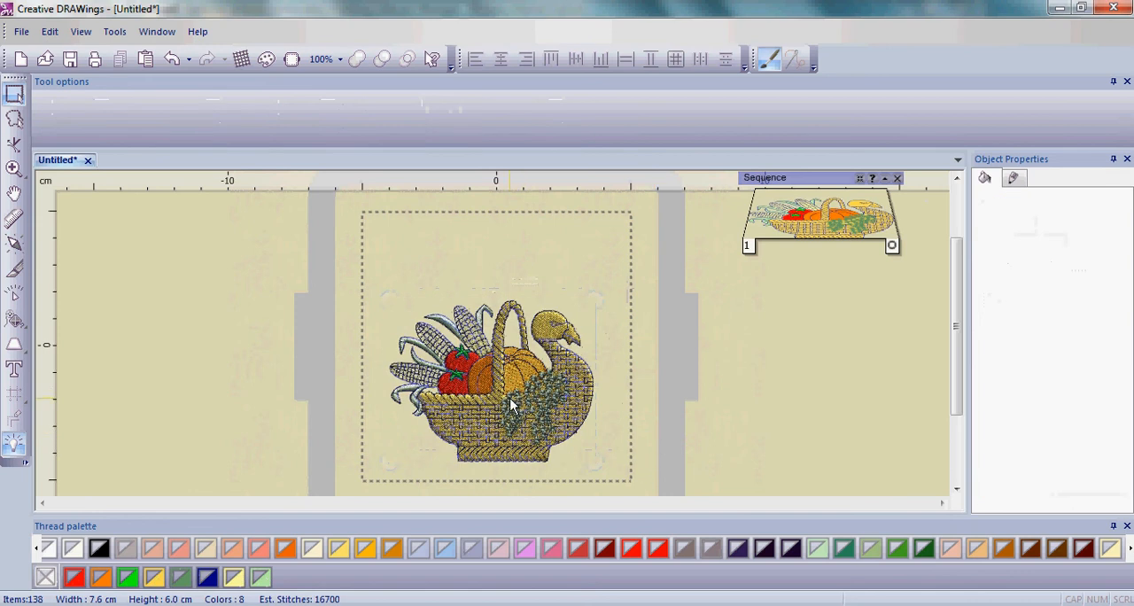
- Select the outlines by the dark blue pen color and recolor them with thread 1058 Tawny Brown
scroll(514, 398, up, 1)
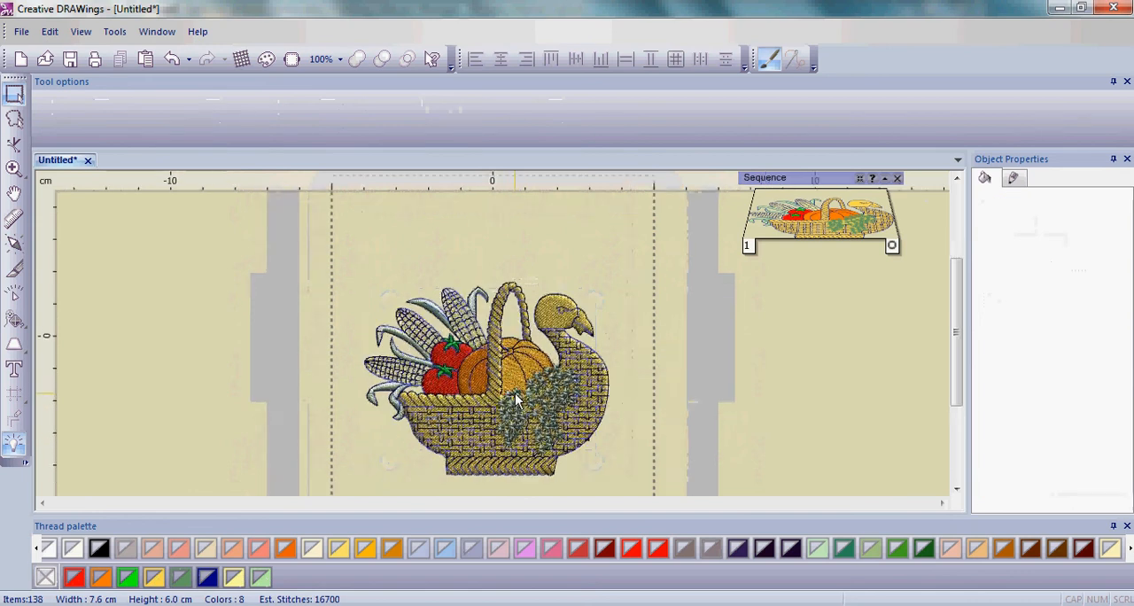
scroll(518, 400, up, 1)
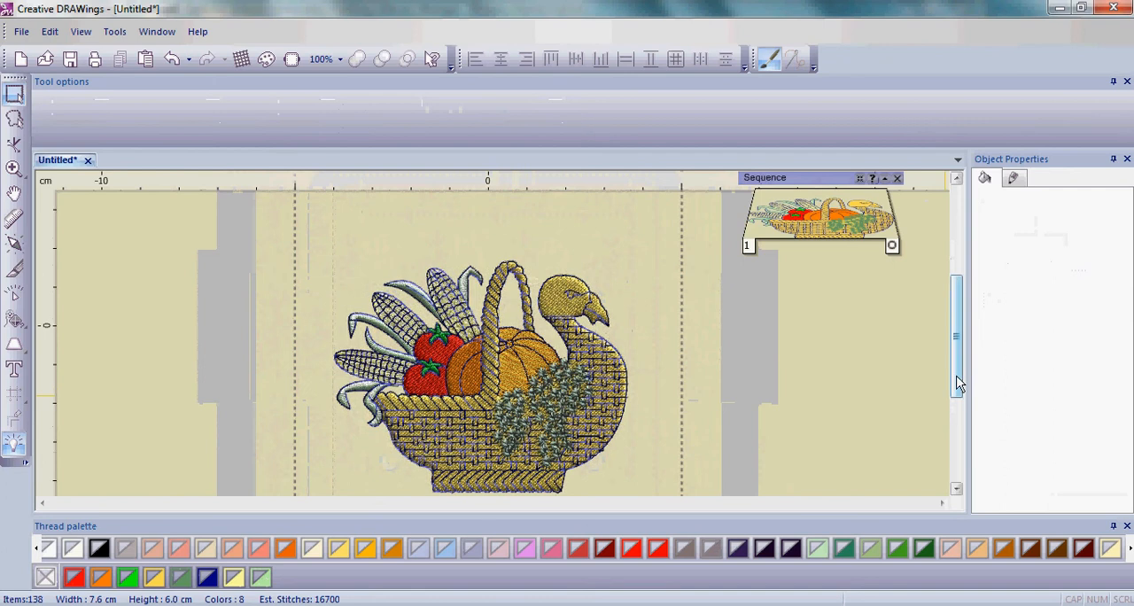
drag(957, 386, 957, 389)
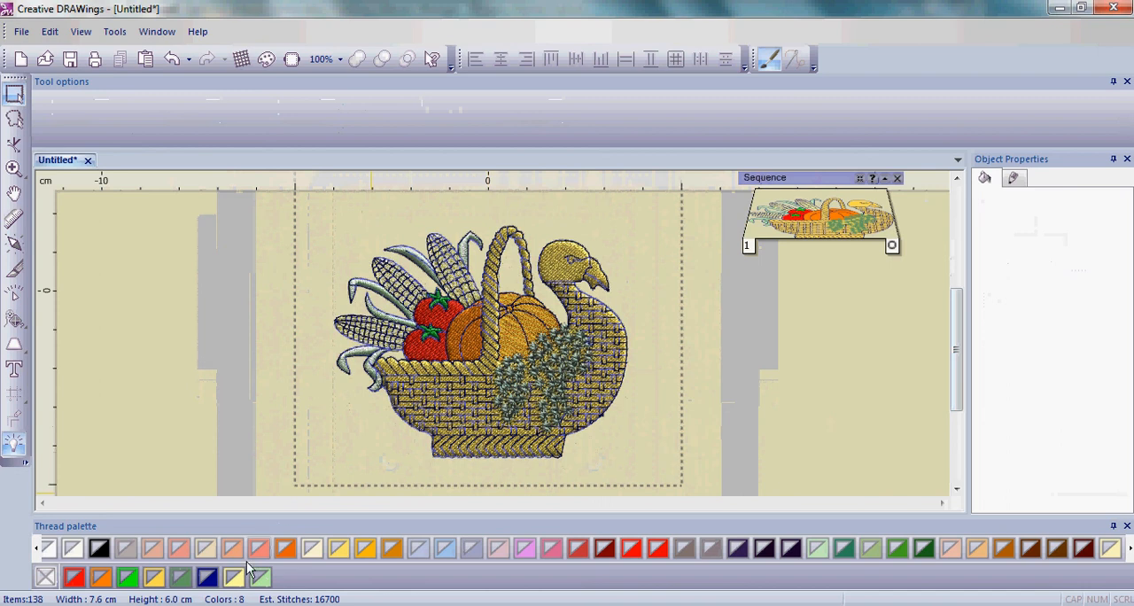
click(205, 578)
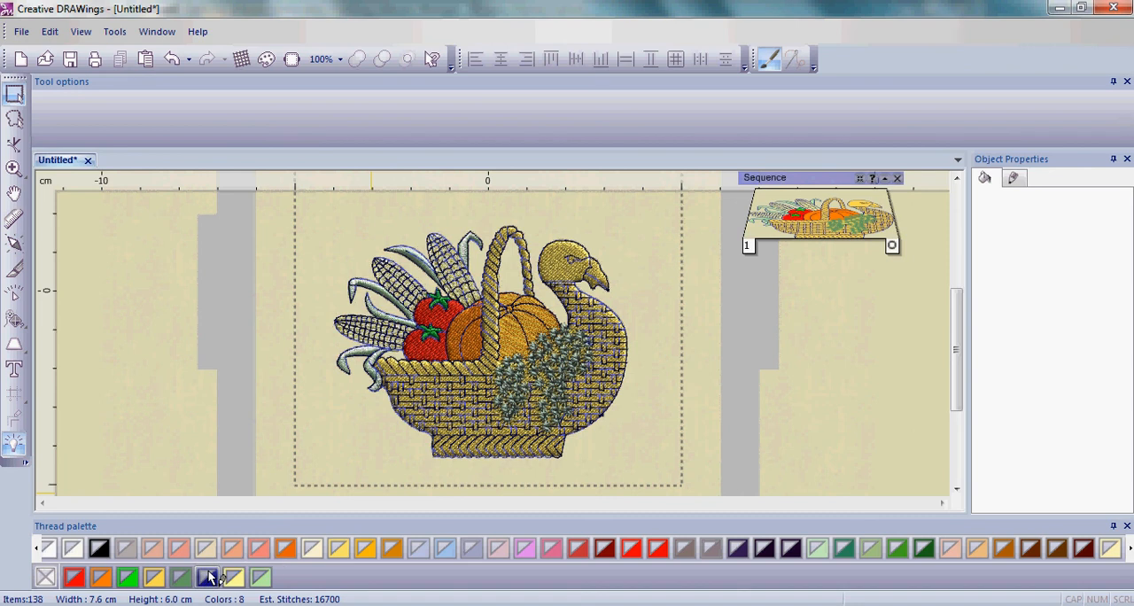
right_click(209, 578)
mouse_move(227, 563)
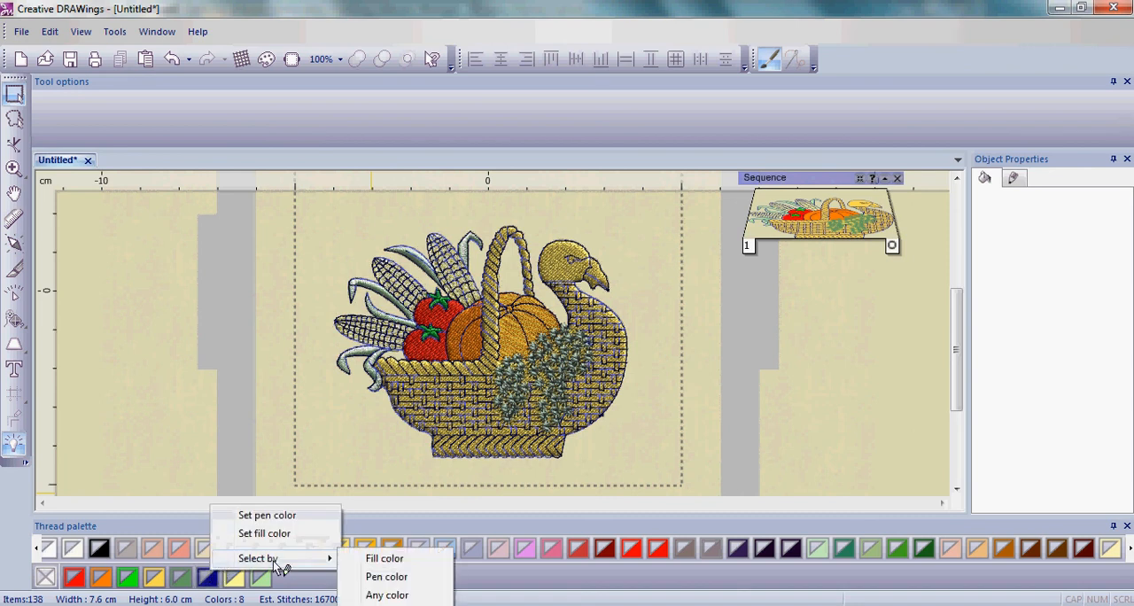
click(398, 581)
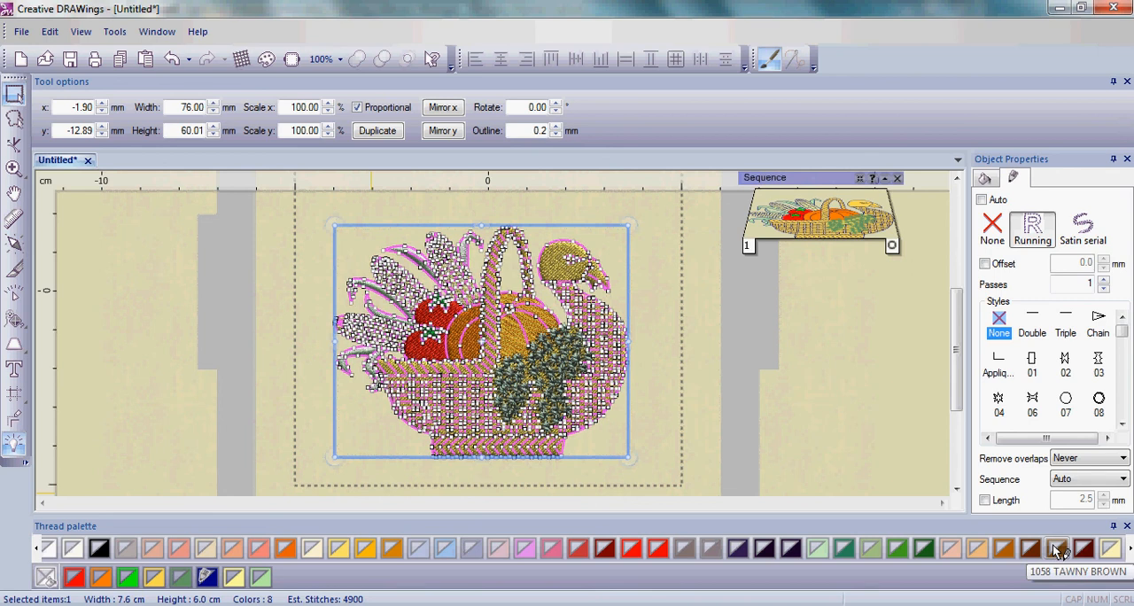
click(1057, 549)
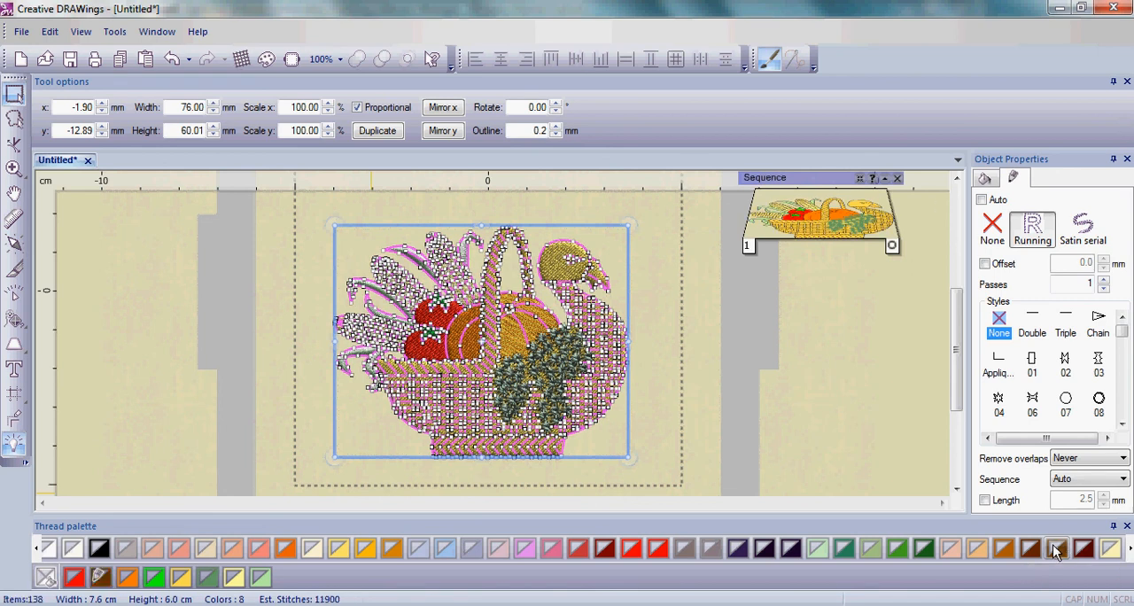
click(692, 424)
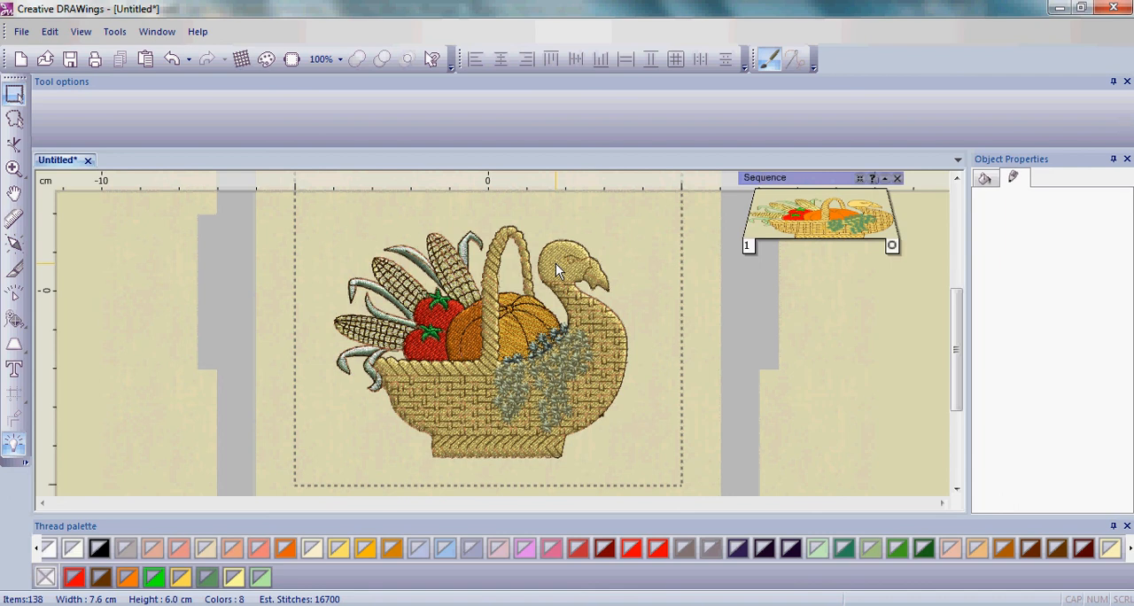
- Change the fill of the yellow bird-shaped basket to the light tan-brown thread
click(556, 263)
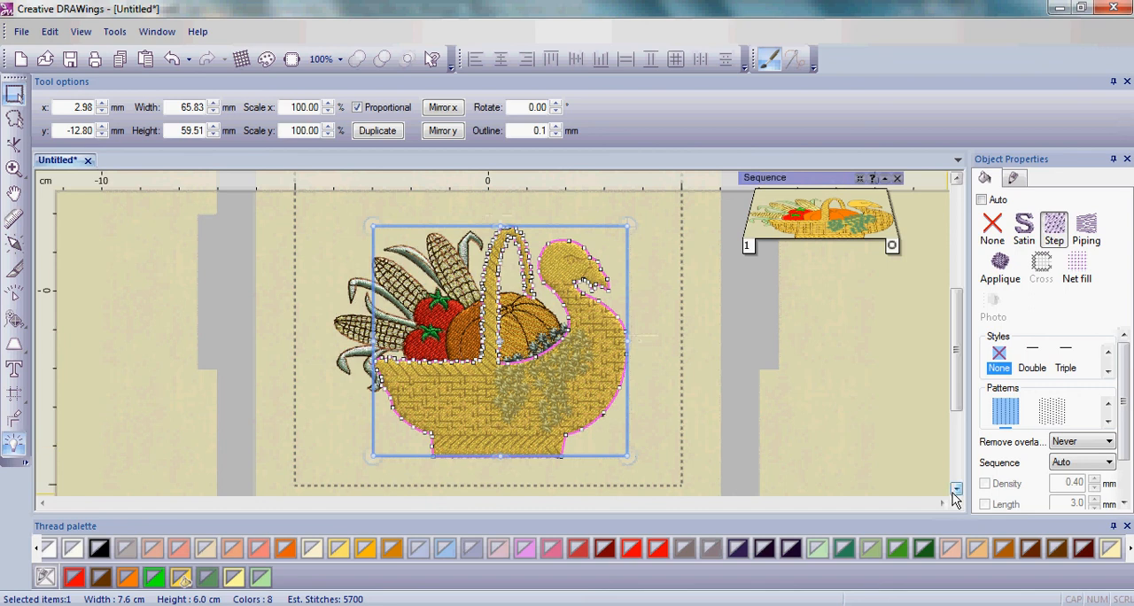
click(979, 551)
click(711, 446)
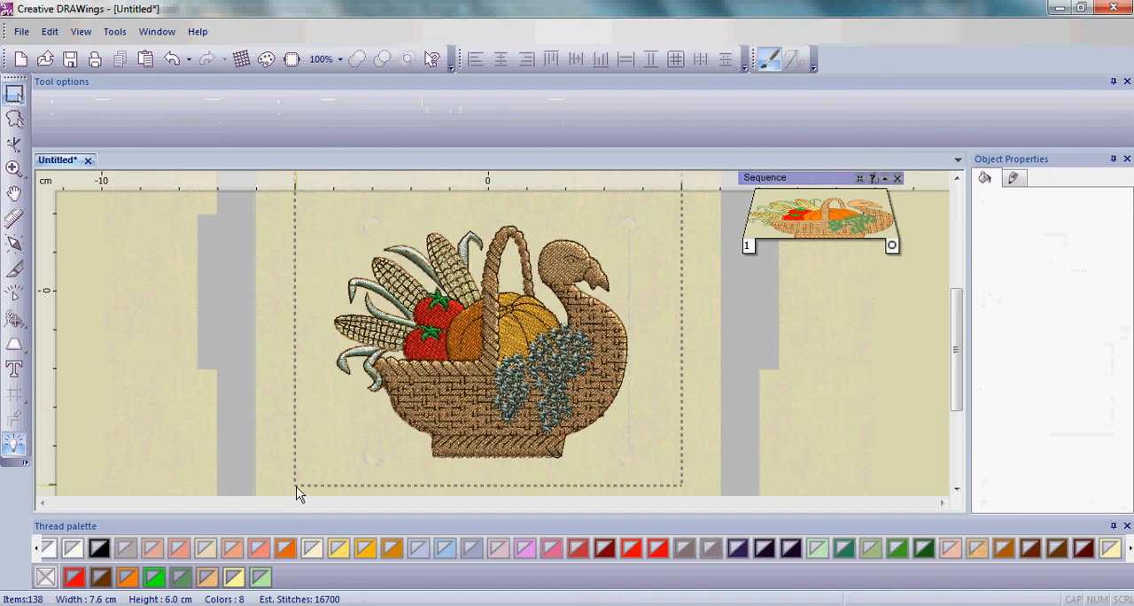
- Select every object using the light green color and set both fill and outline of these corn leaves to bright green
right_click(264, 577)
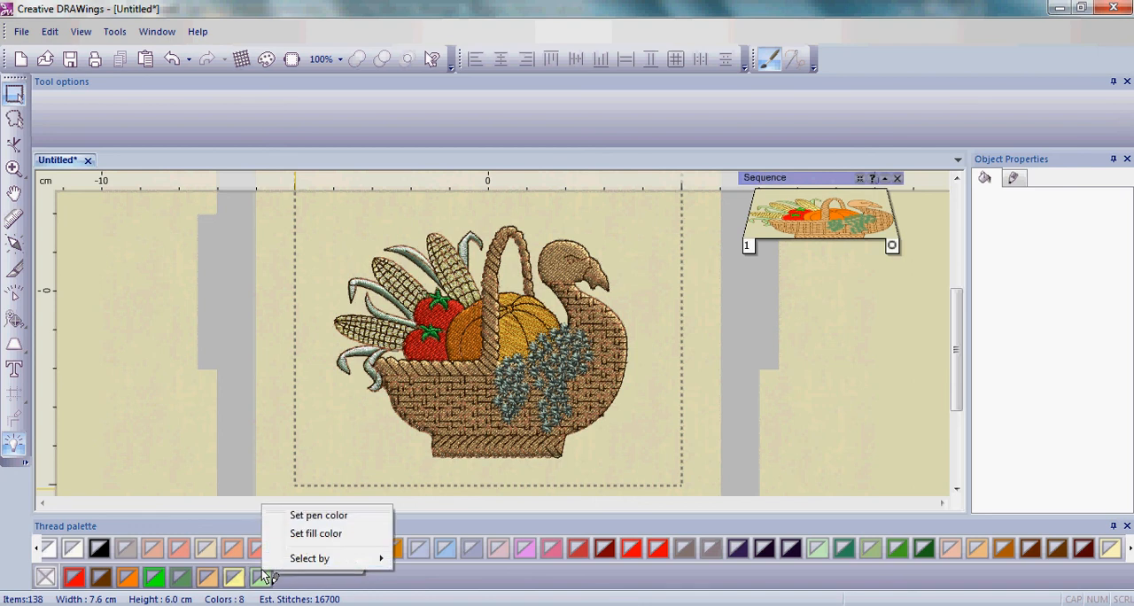
mouse_move(285, 562)
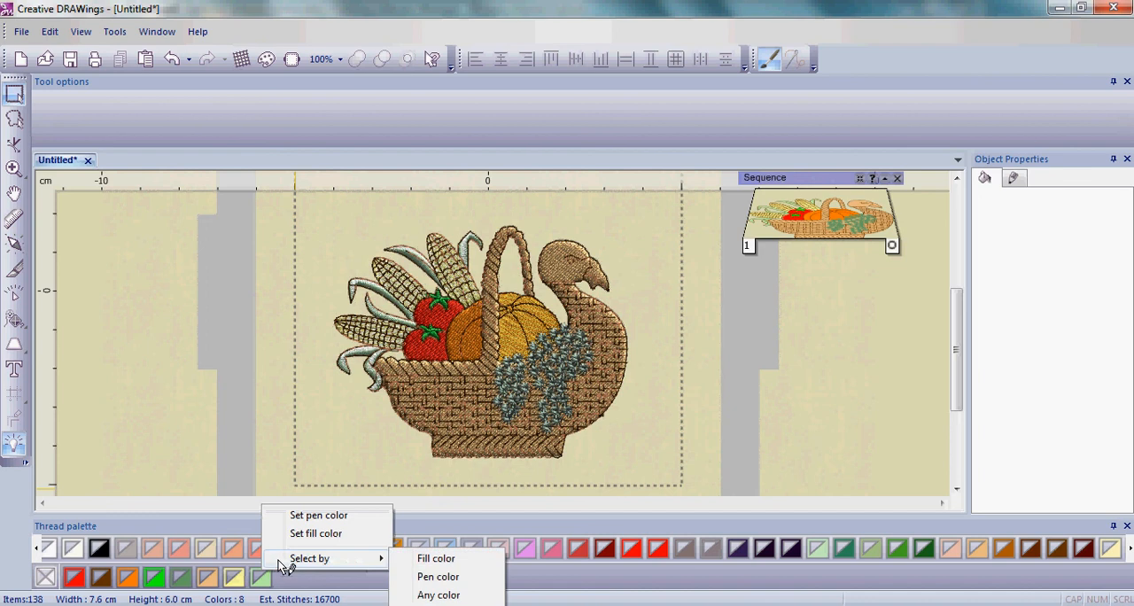
click(431, 596)
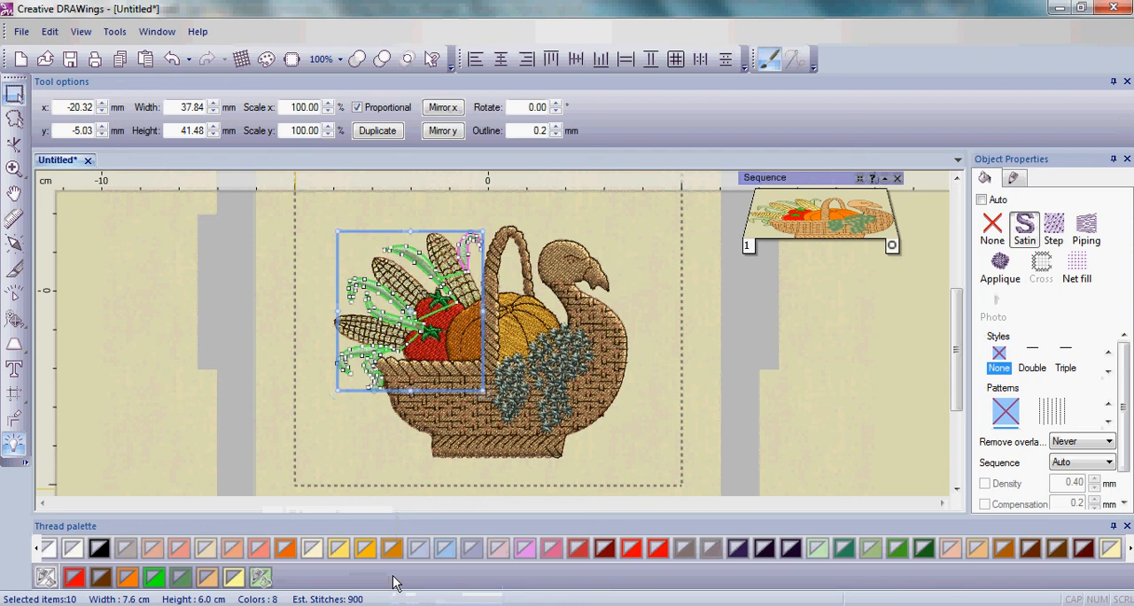
click(161, 587)
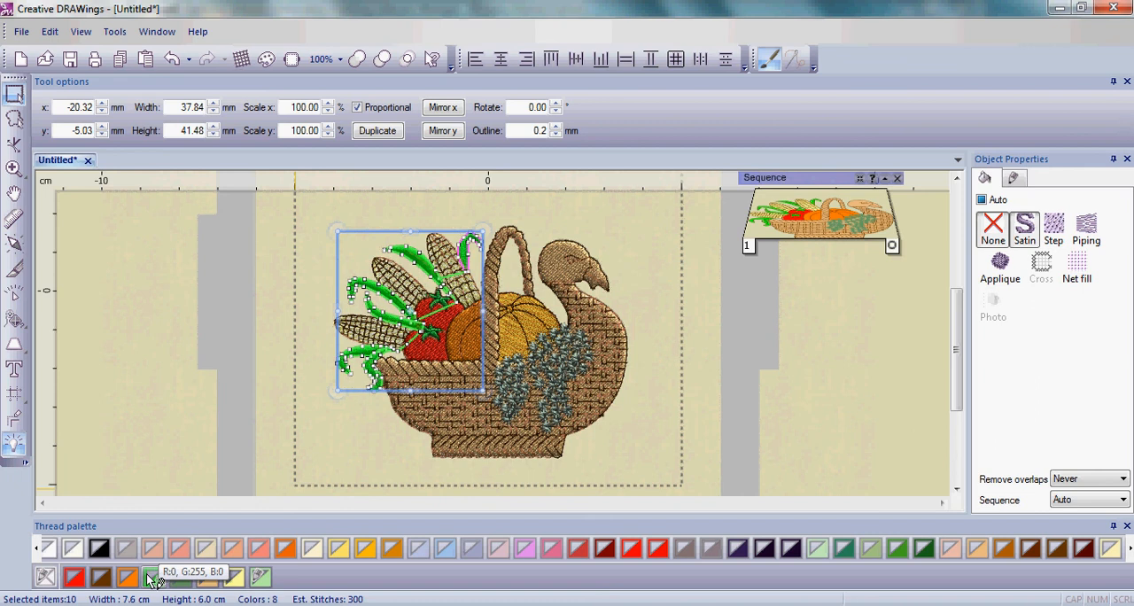
click(154, 578)
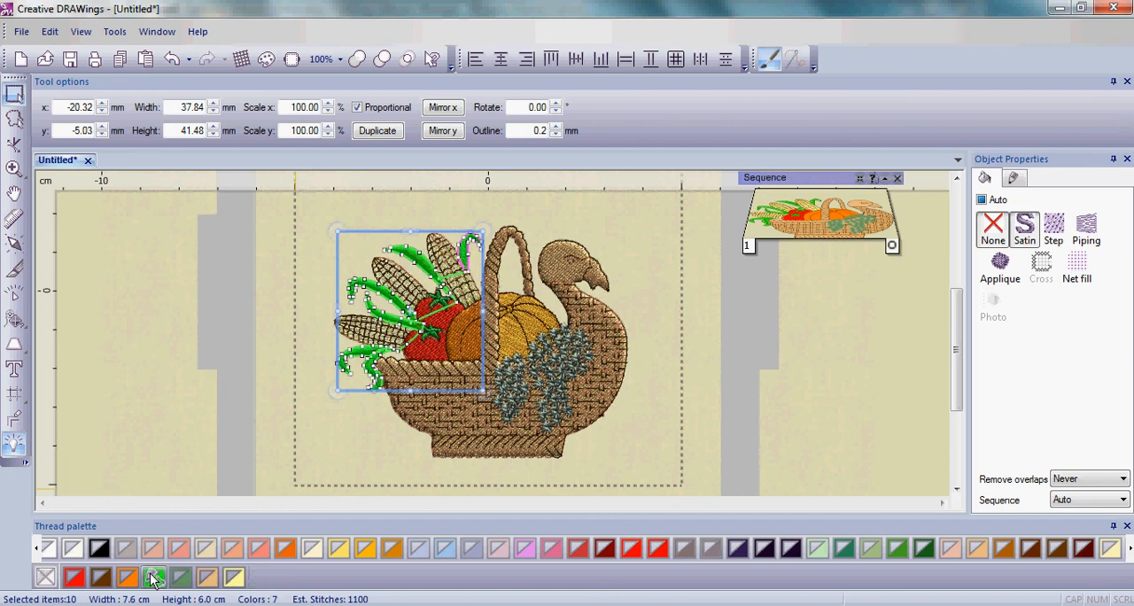
click(284, 462)
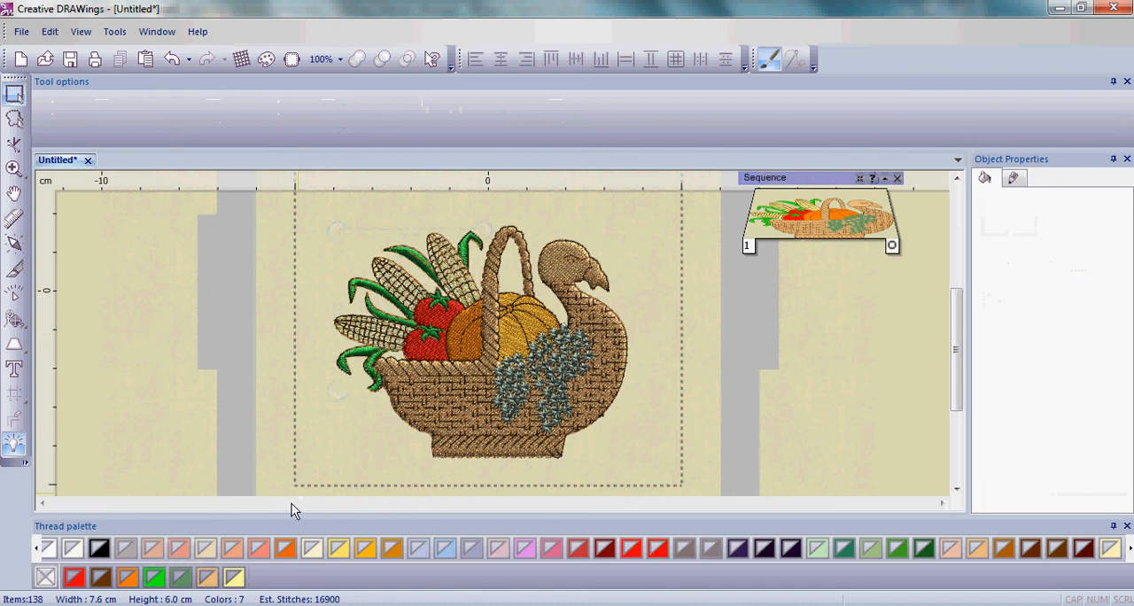
- Select every object using the pale yellow color and set the corn cobs' fill and outline to 1167 Maize Yellow
right_click(241, 576)
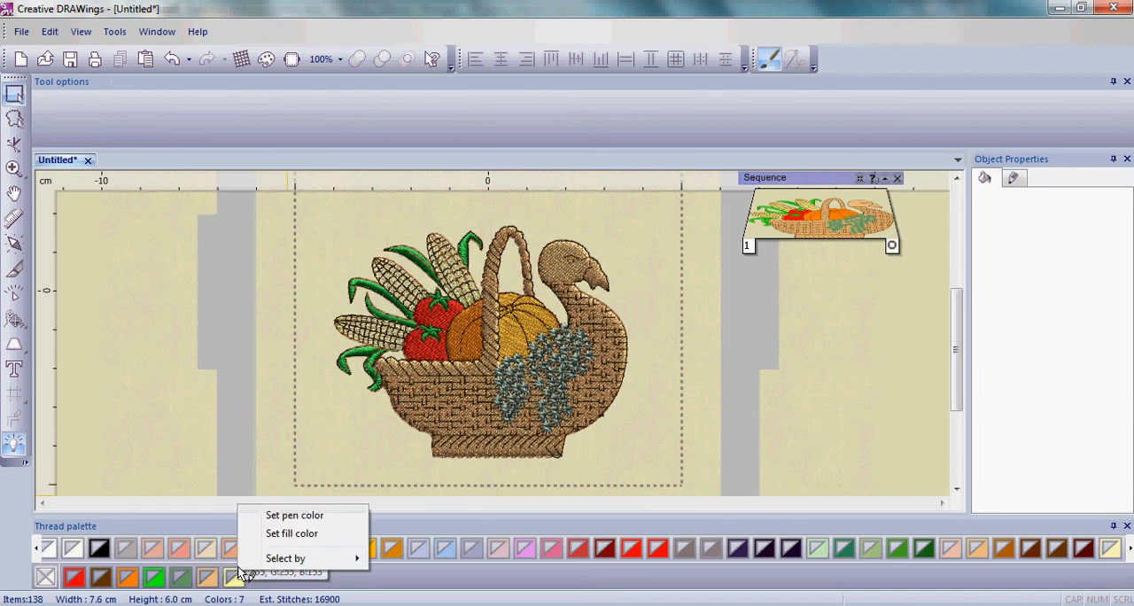
mouse_move(299, 560)
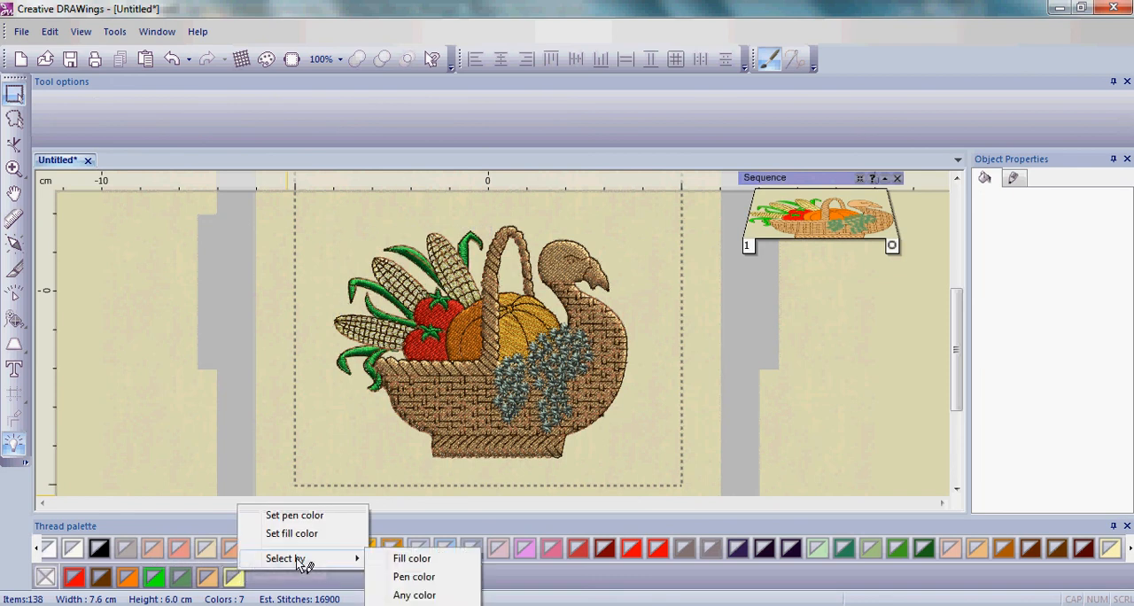
click(415, 596)
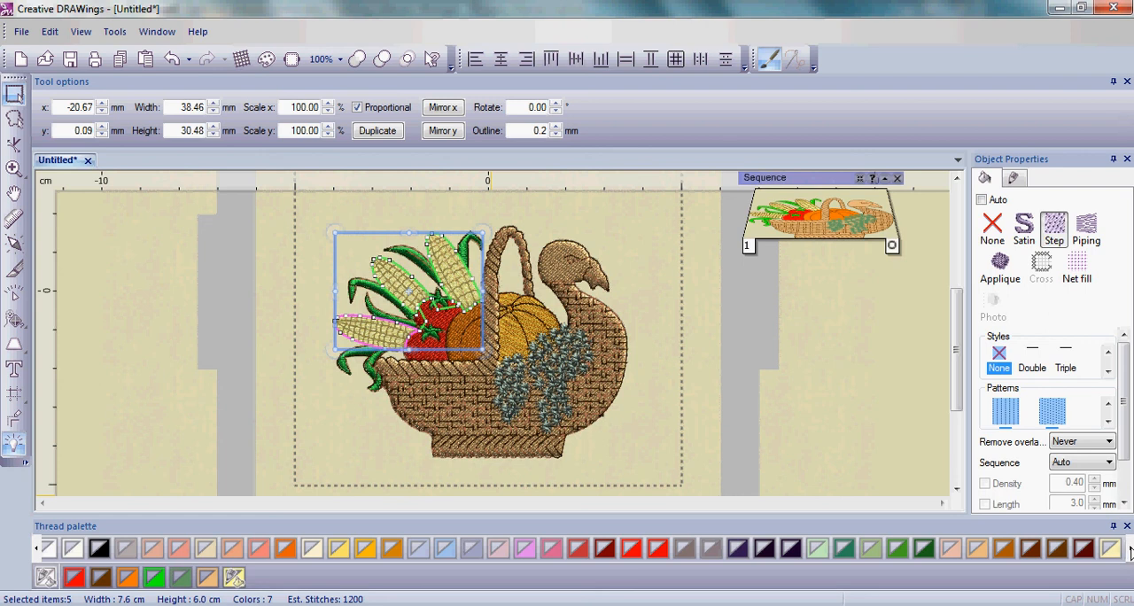
click(1130, 551)
click(1130, 551)
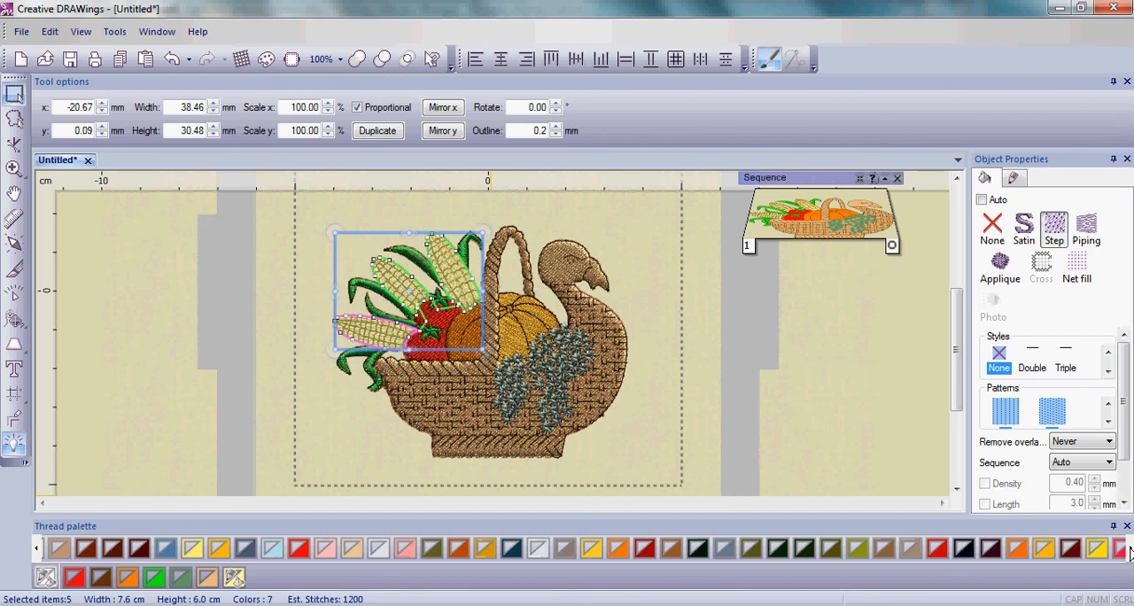
click(1130, 552)
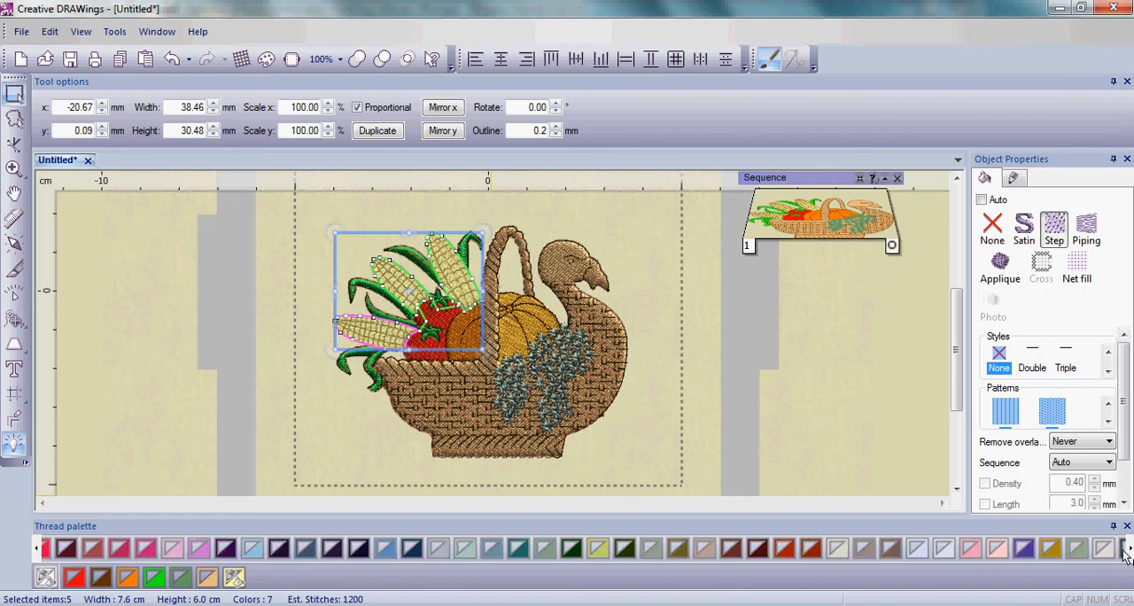
click(37, 550)
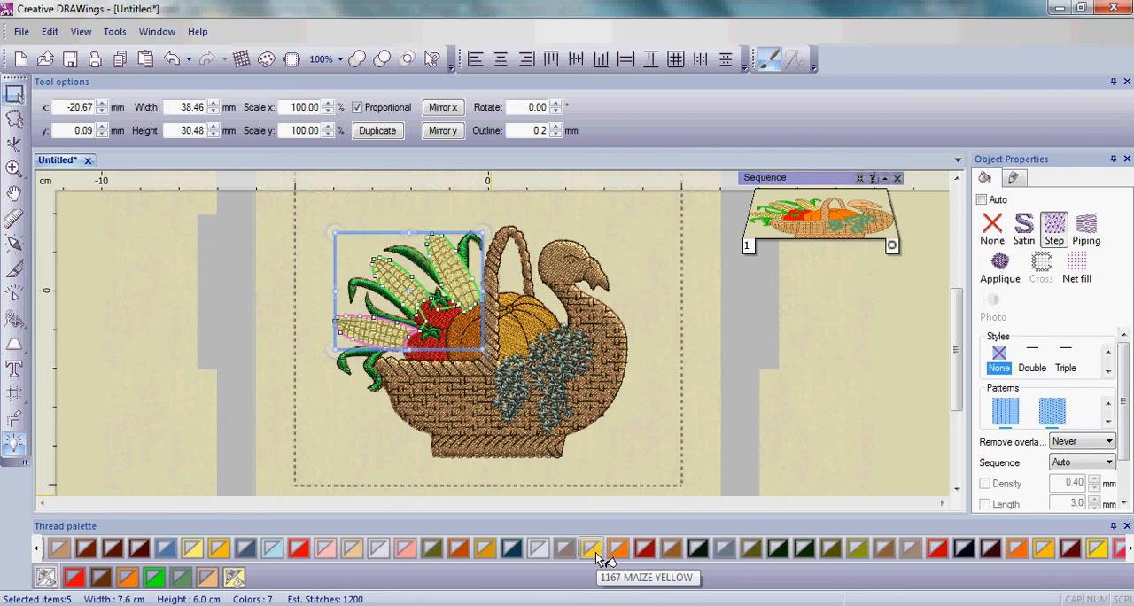
click(596, 552)
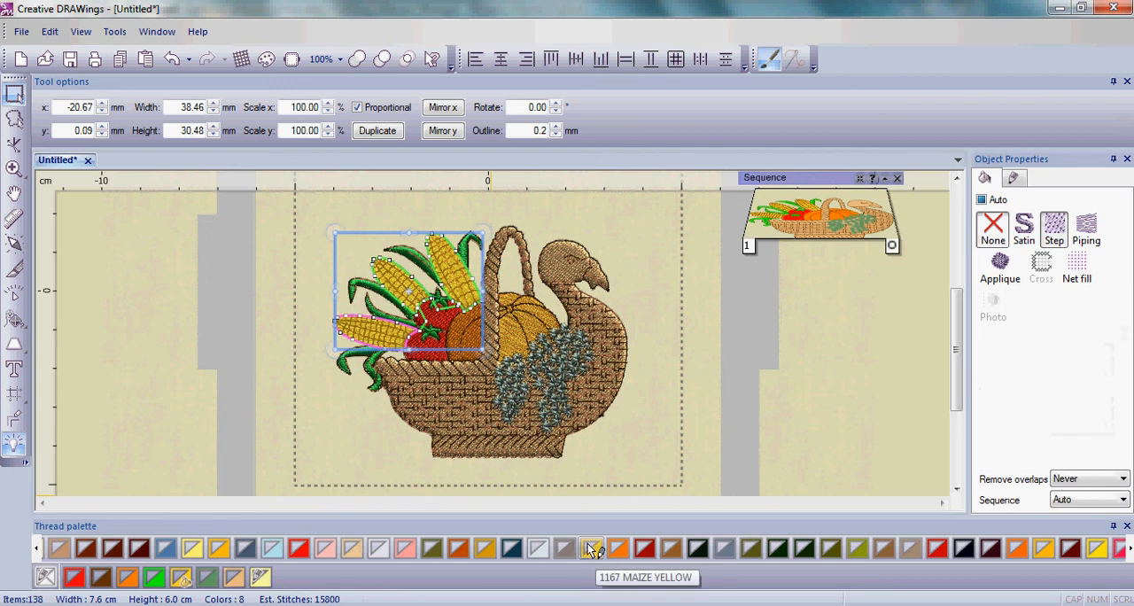
click(592, 550)
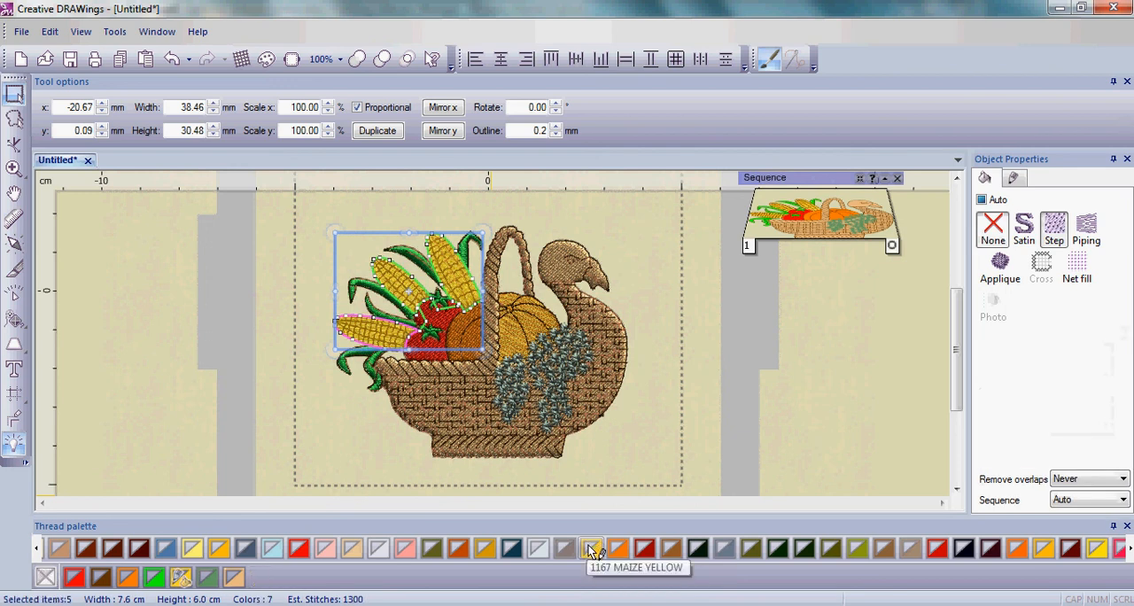
click(316, 428)
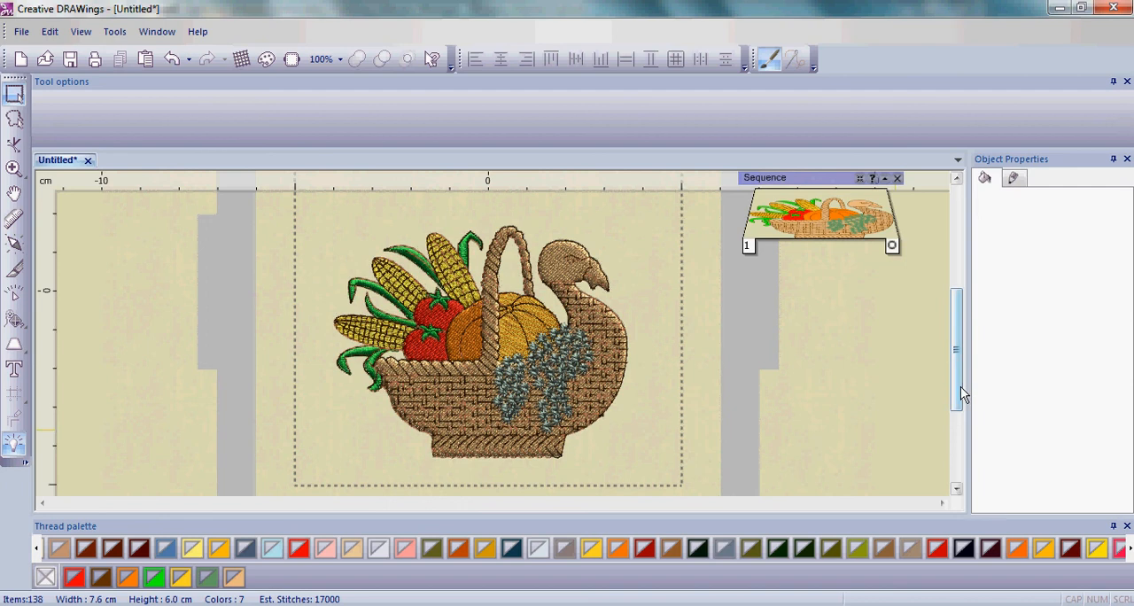
- Add the text "Gobble" above the basket's corn in Curlz MT at 18 mm
drag(949, 388, 963, 347)
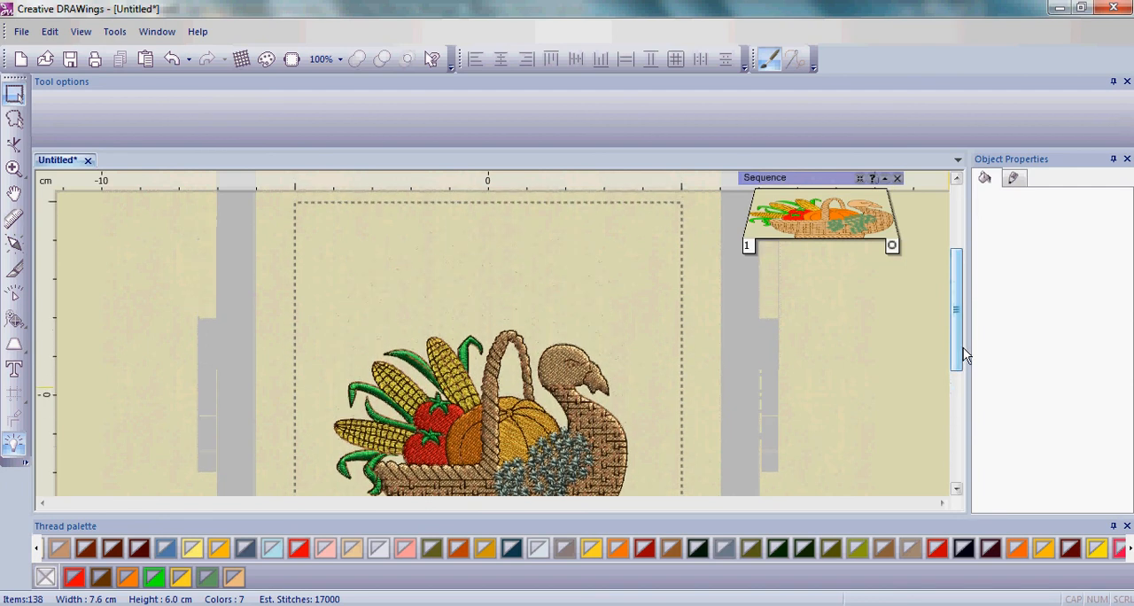
click(18, 375)
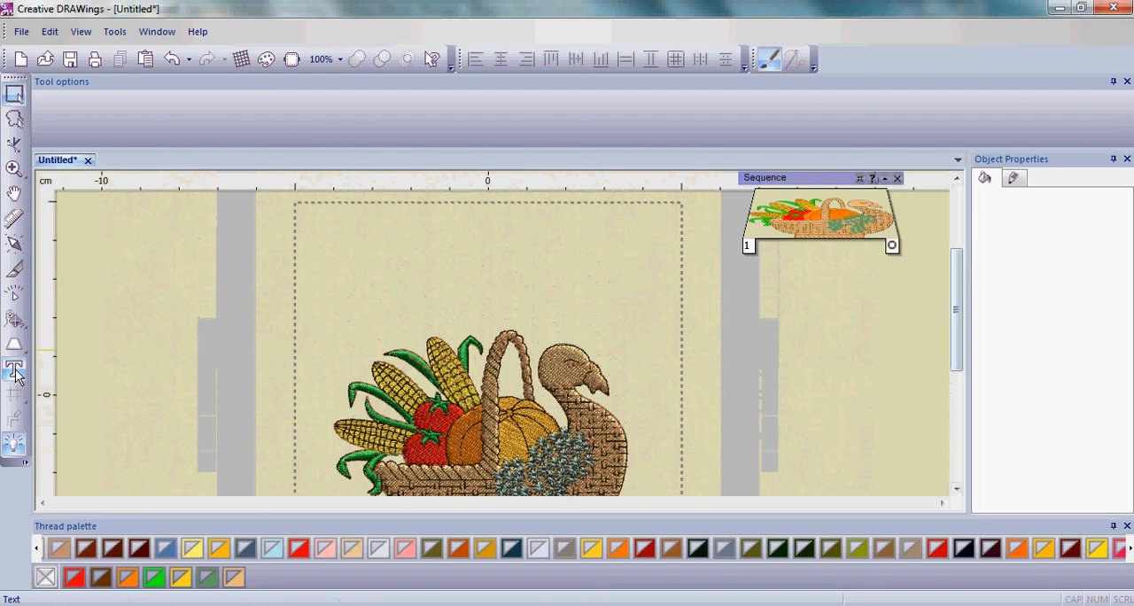
click(15, 375)
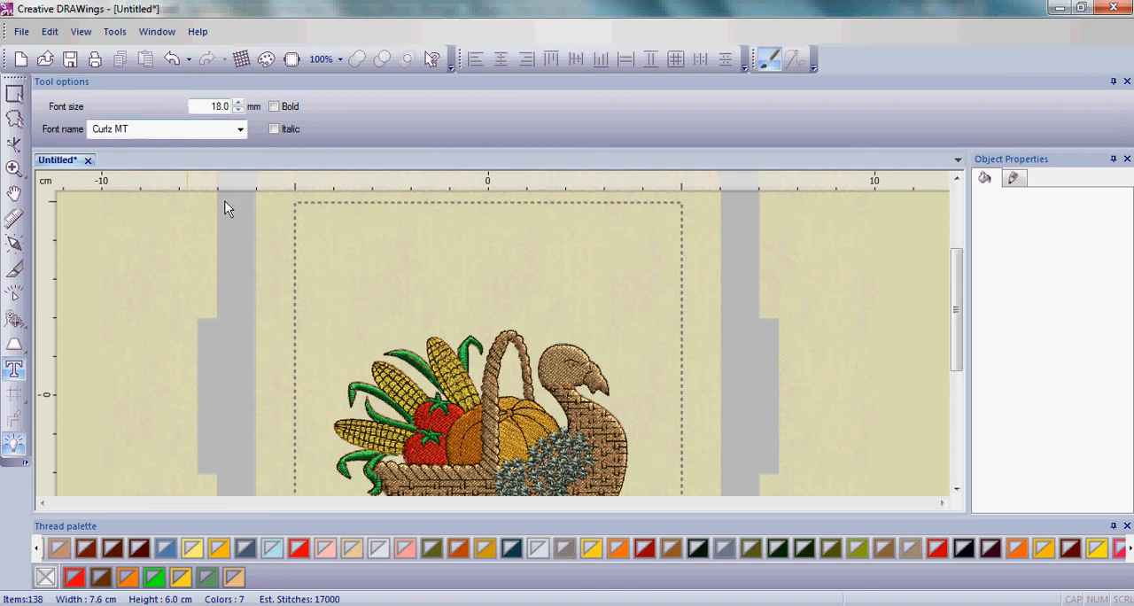
click(336, 275)
text(Gobble)
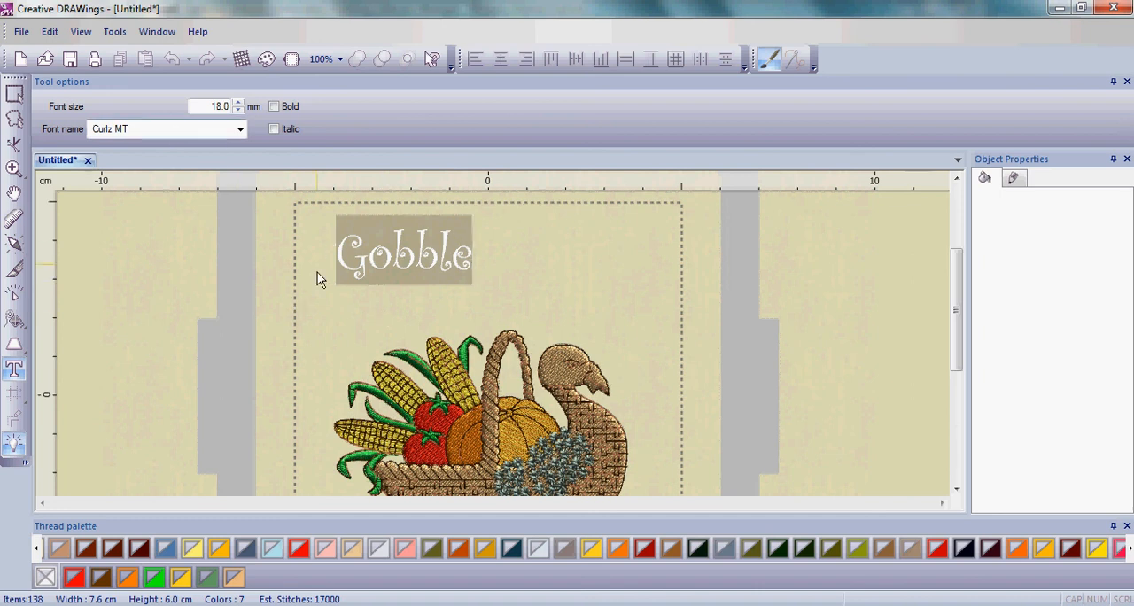
- Preview neighbouring fonts such as DaunPenh, David and DejaVu Sans Condensed on the Gobble text, then return it to Curlz MT
click(133, 135)
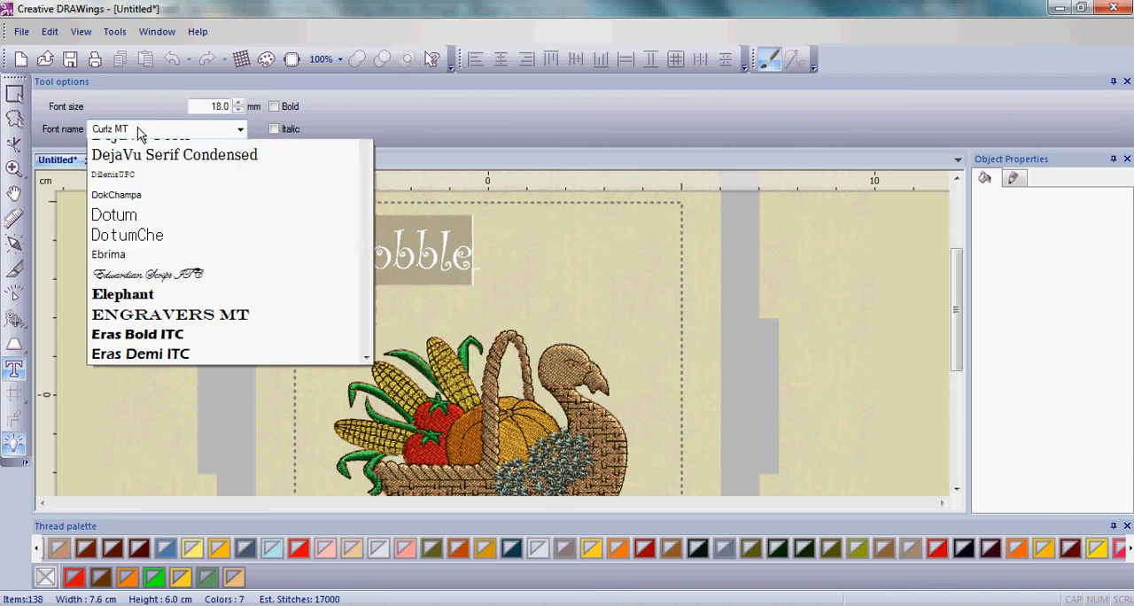
click(132, 134)
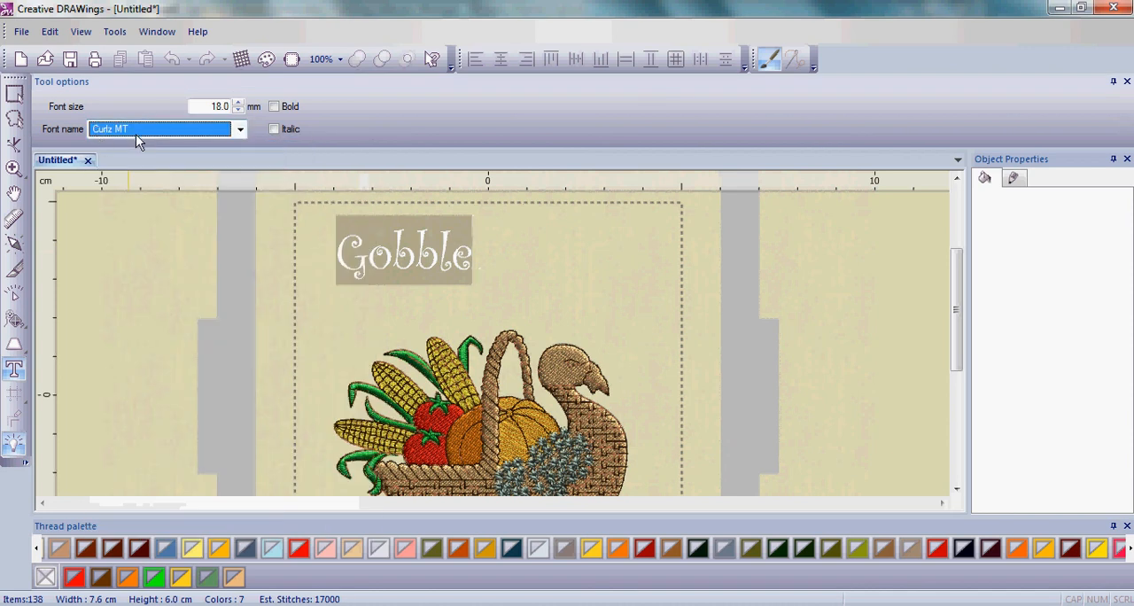
key(Down)
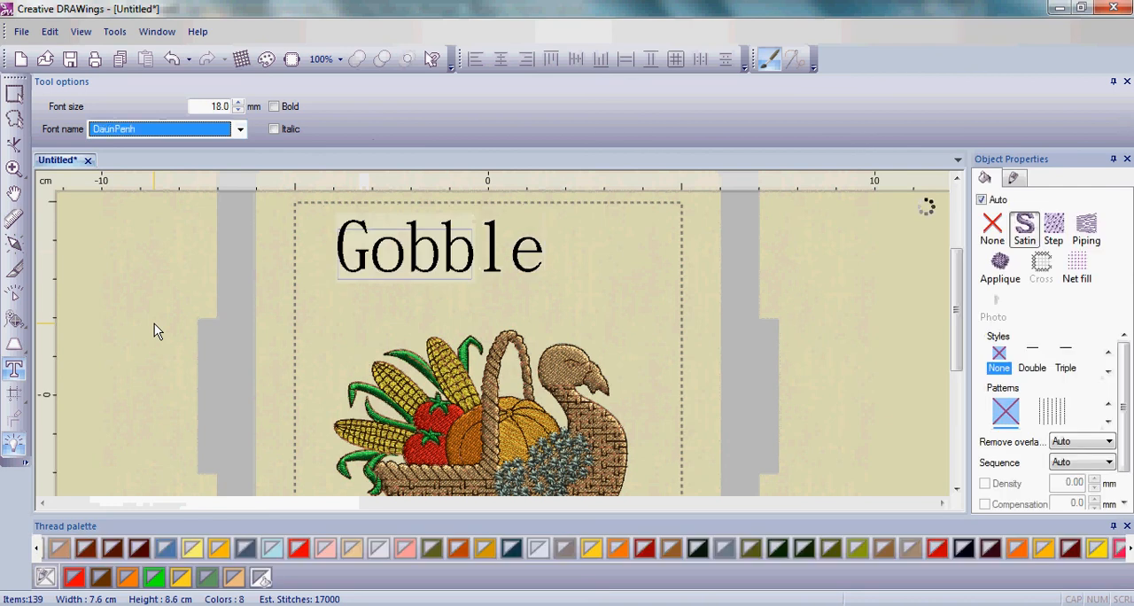
key(Down)
key(Down)
key(Down)
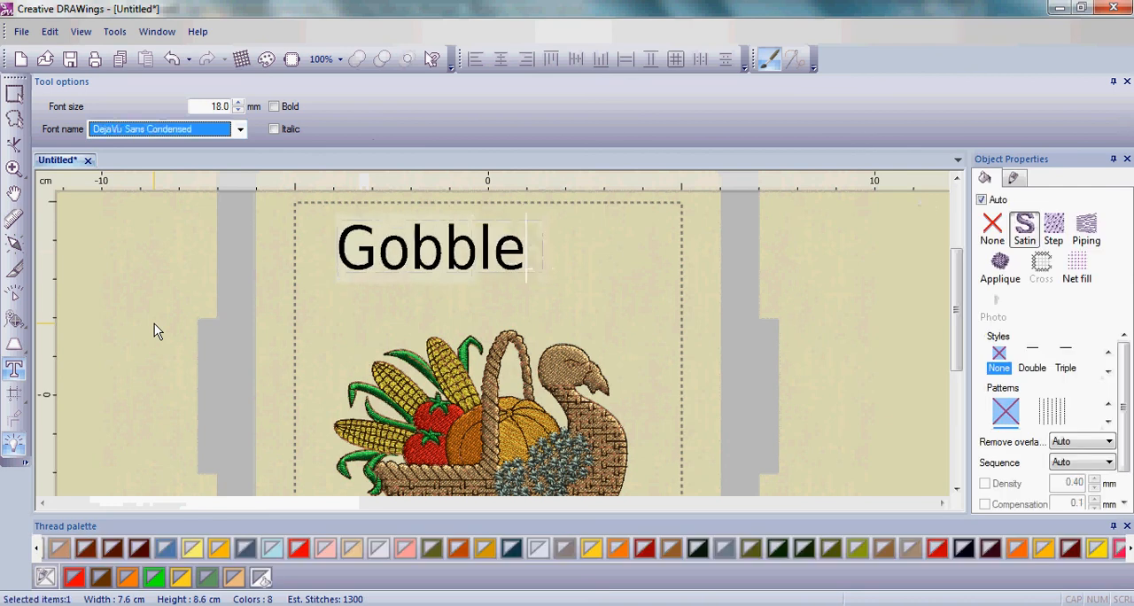
key(Down)
key(Up)
key(Up)
key(Up)
key(Up)
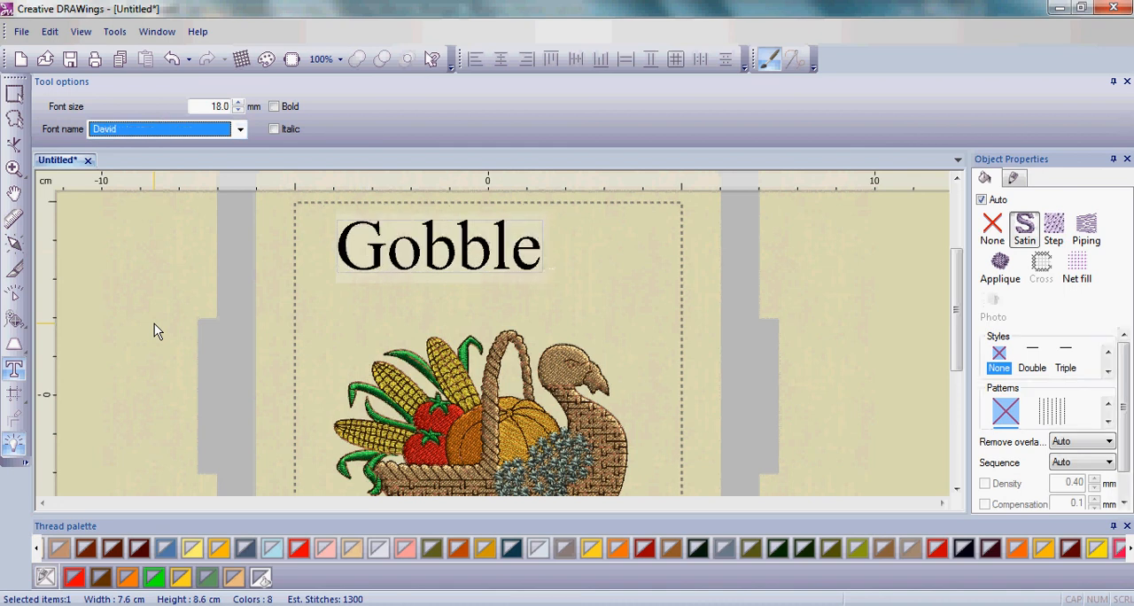
key(Up)
key(Up)
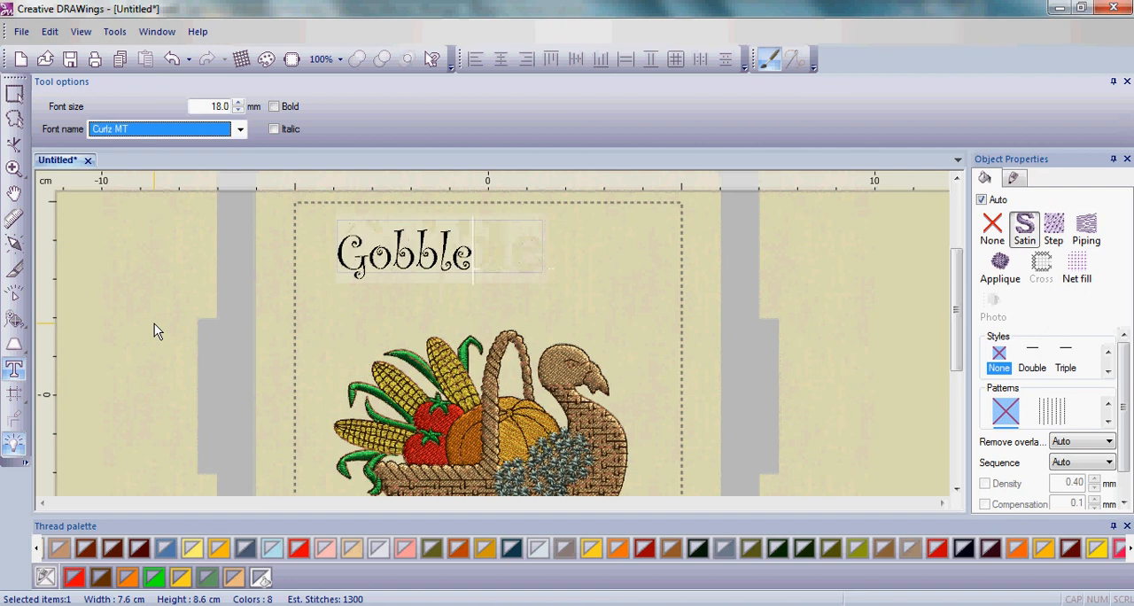
key(Up)
key(Down)
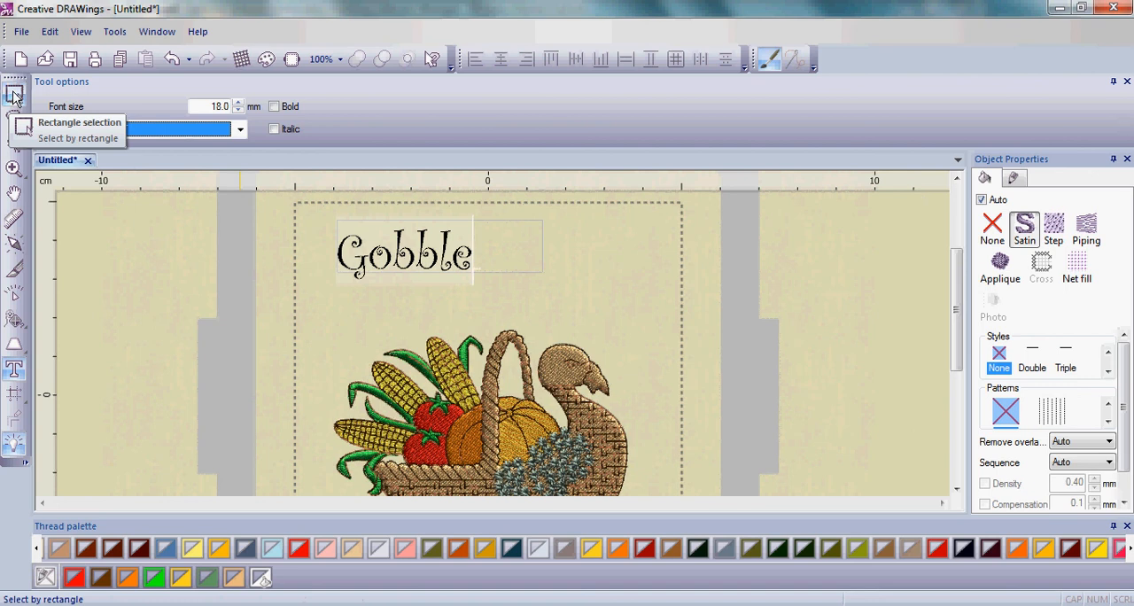
- Select the Gobble text as an object and recolor it with the red used in the design
click(14, 95)
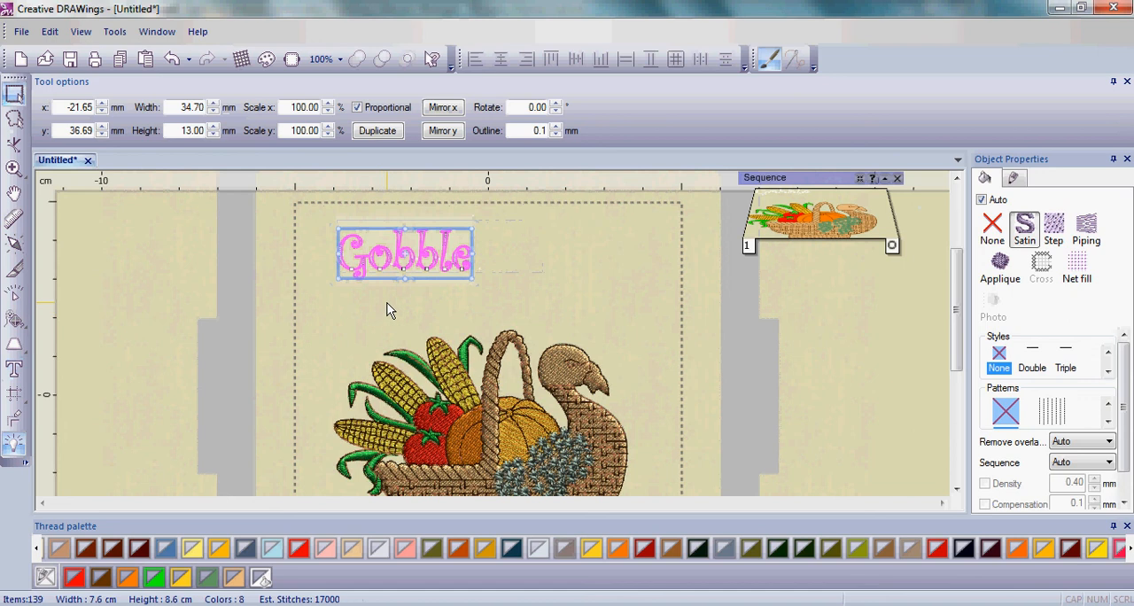
click(76, 580)
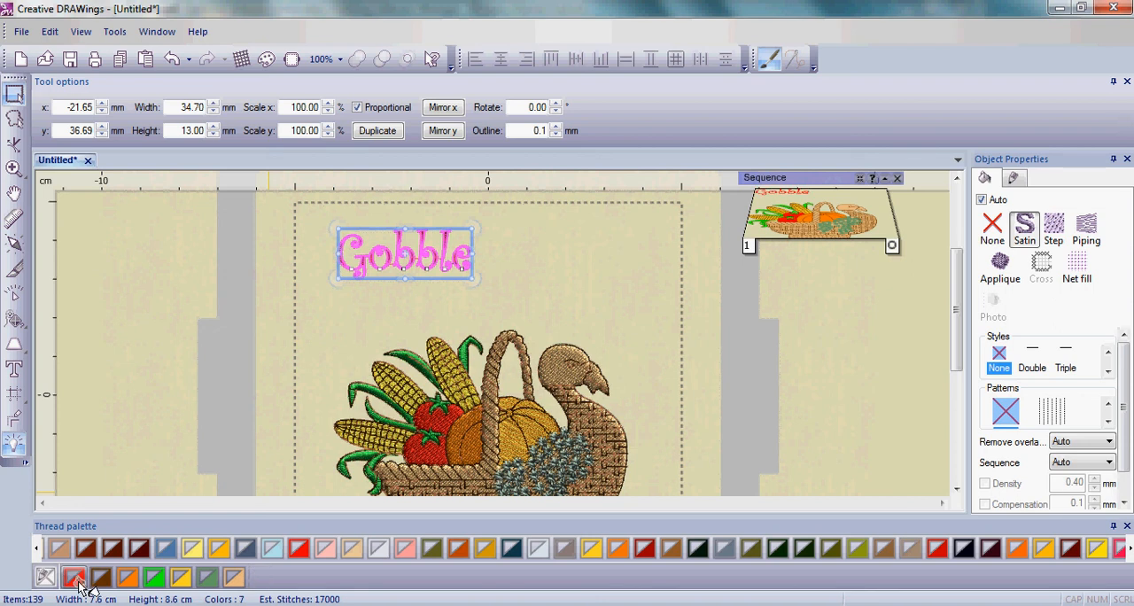
click(338, 295)
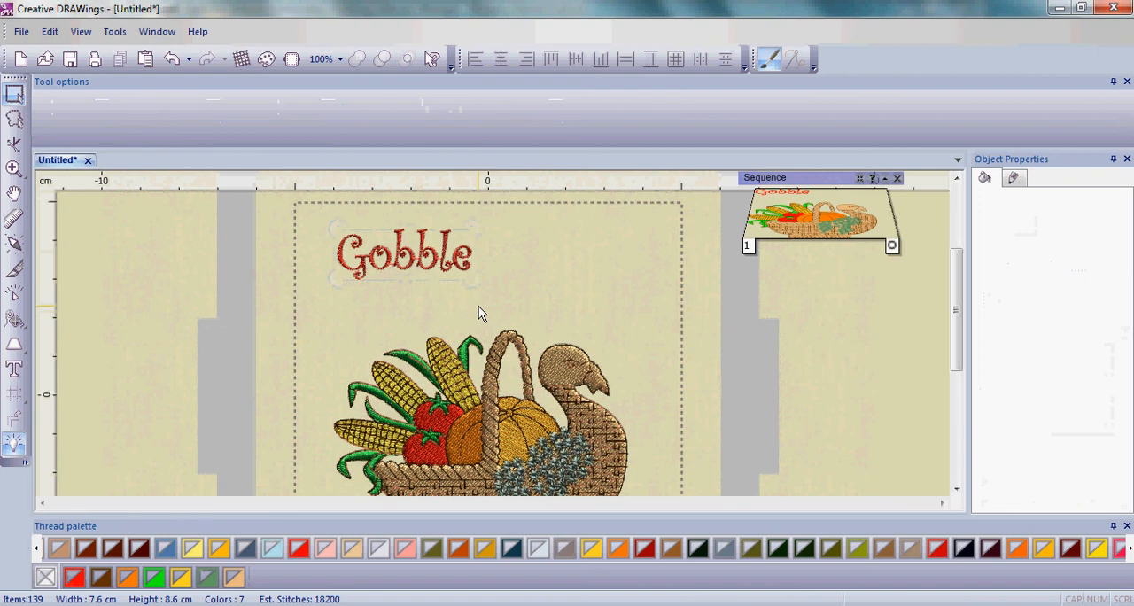
- Duplicate the red Gobble text, placing the copy to its right and slightly lower, and recolor the copy orange
click(341, 259)
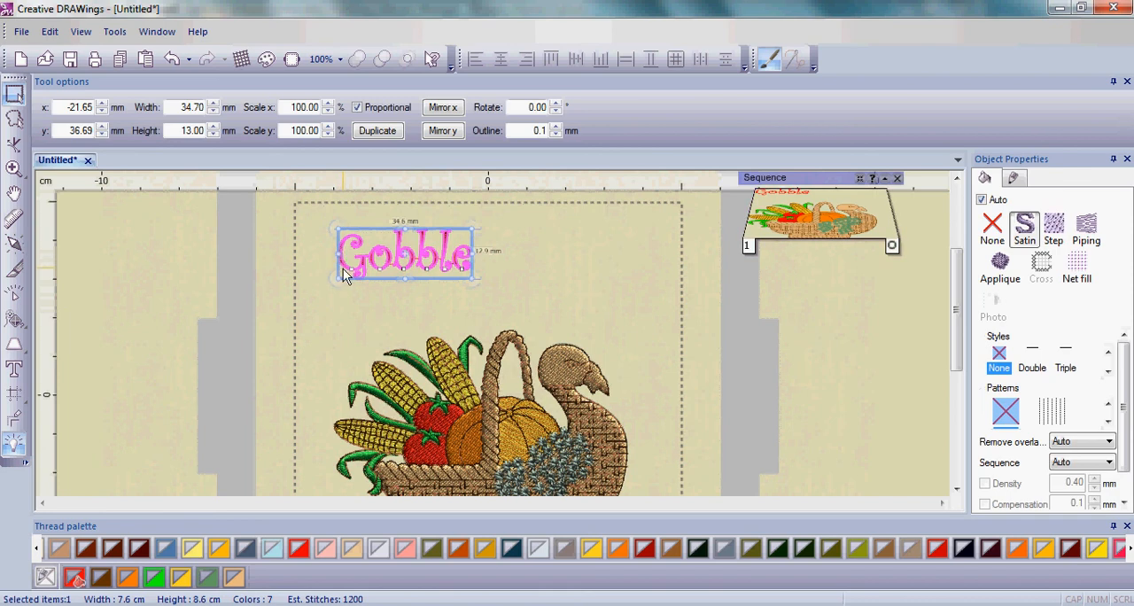
click(376, 130)
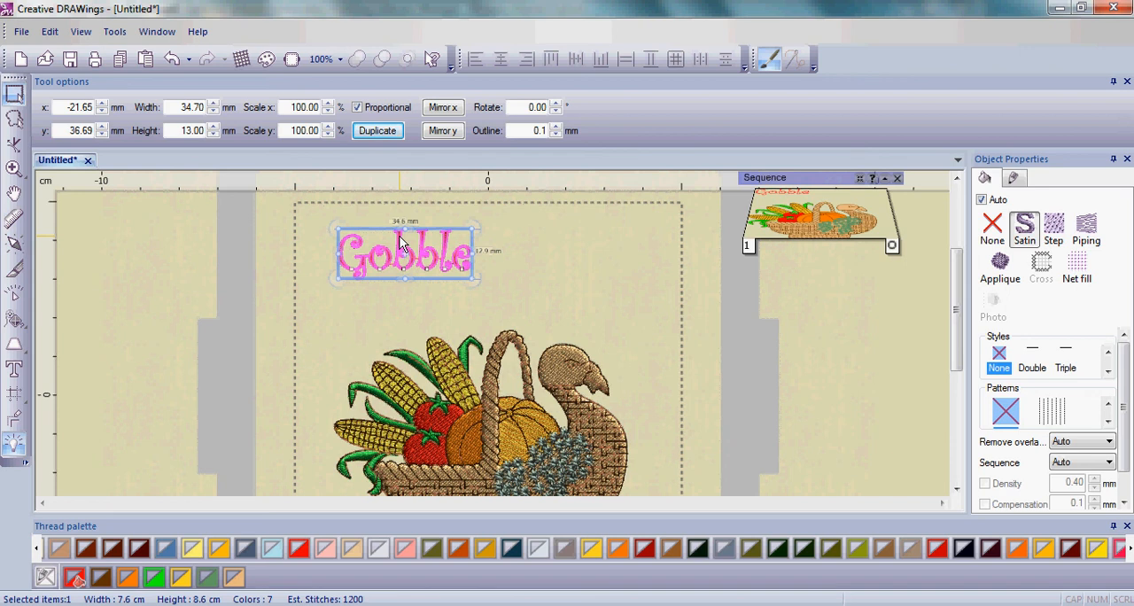
drag(401, 244, 555, 257)
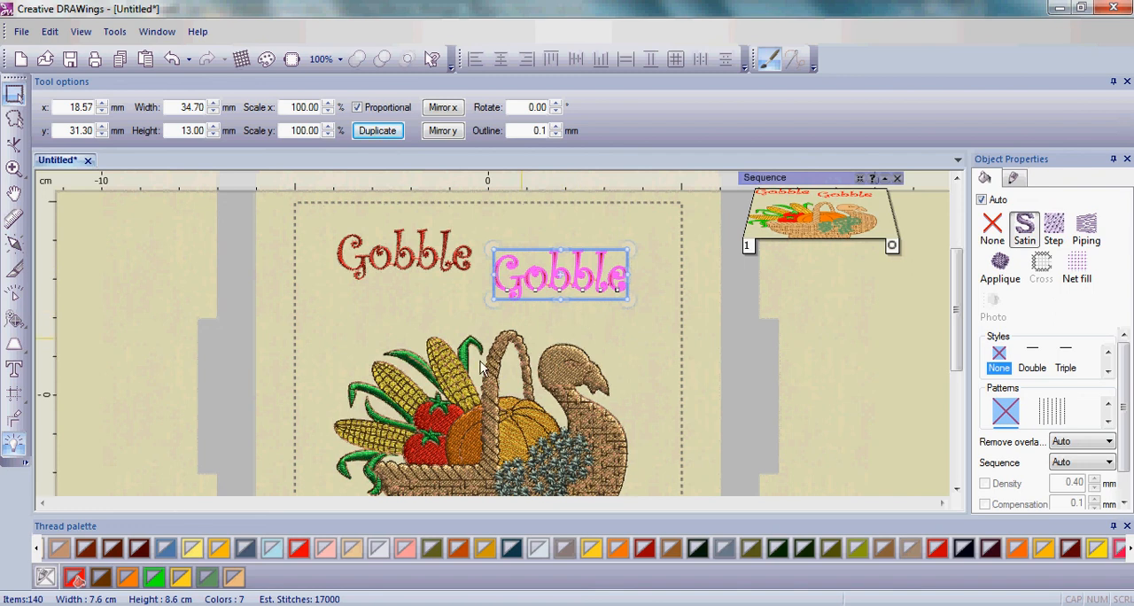
click(134, 582)
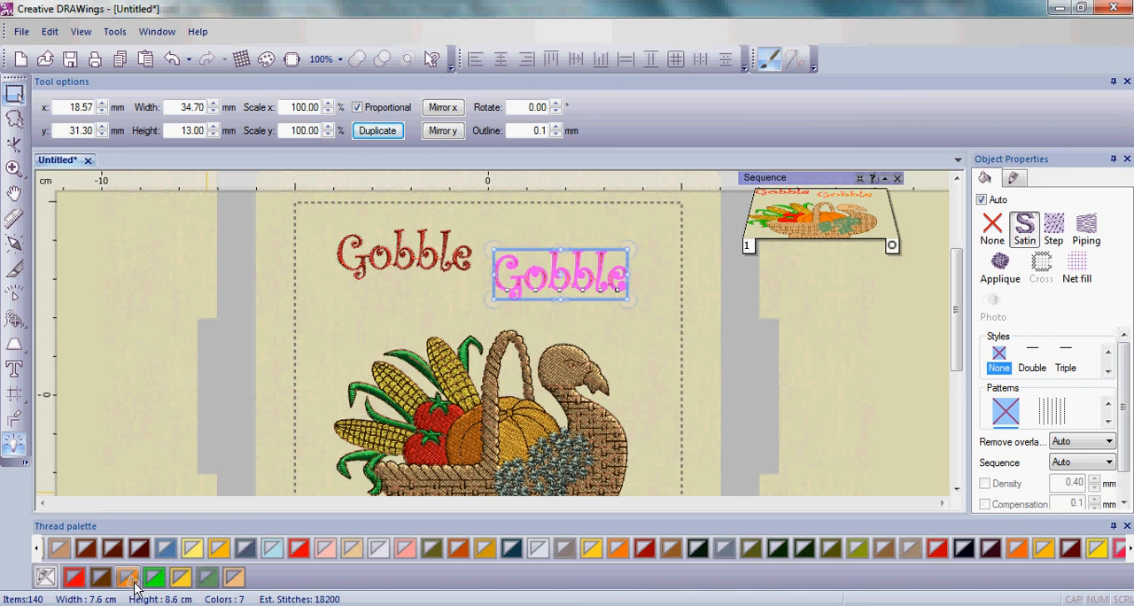
click(607, 335)
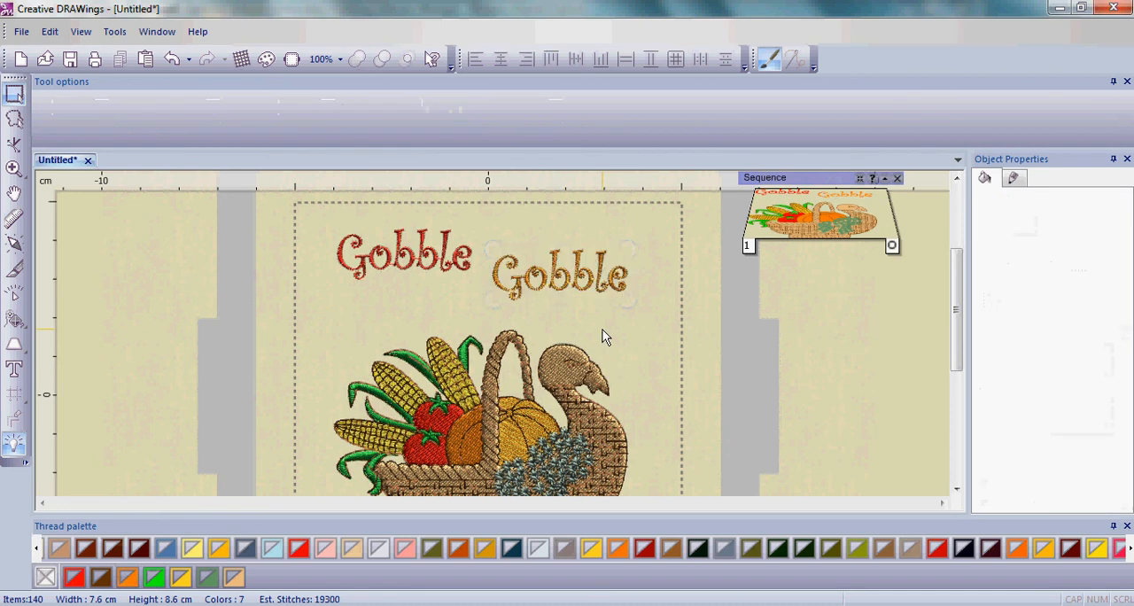
- Tilt the orange Gobble text slightly clockwise and move it down to about x 18.6, y 27.9 mm
click(605, 270)
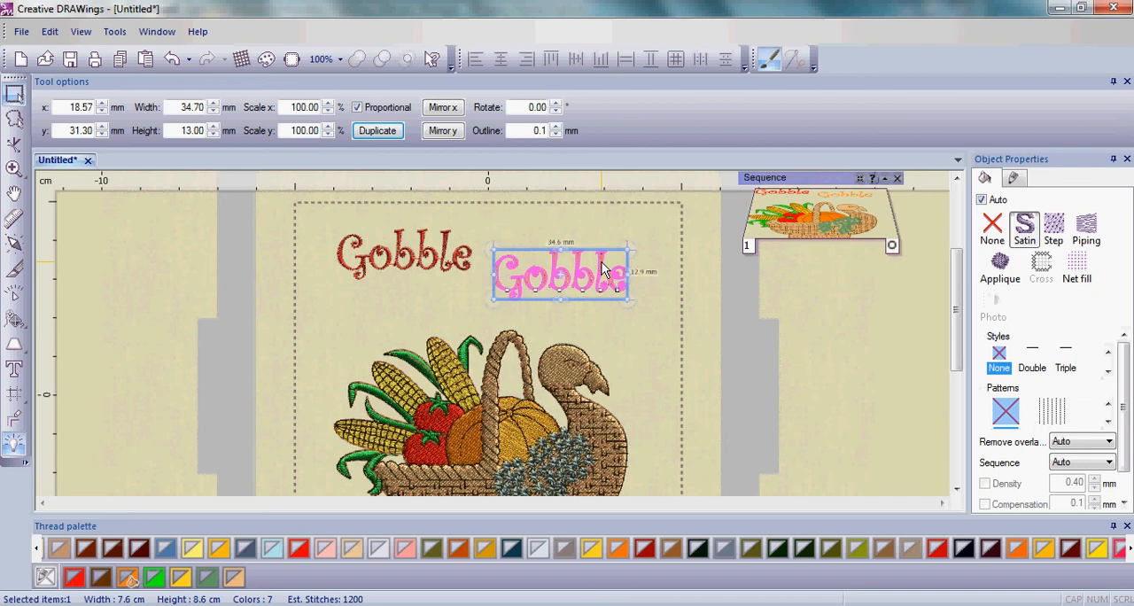
click(617, 313)
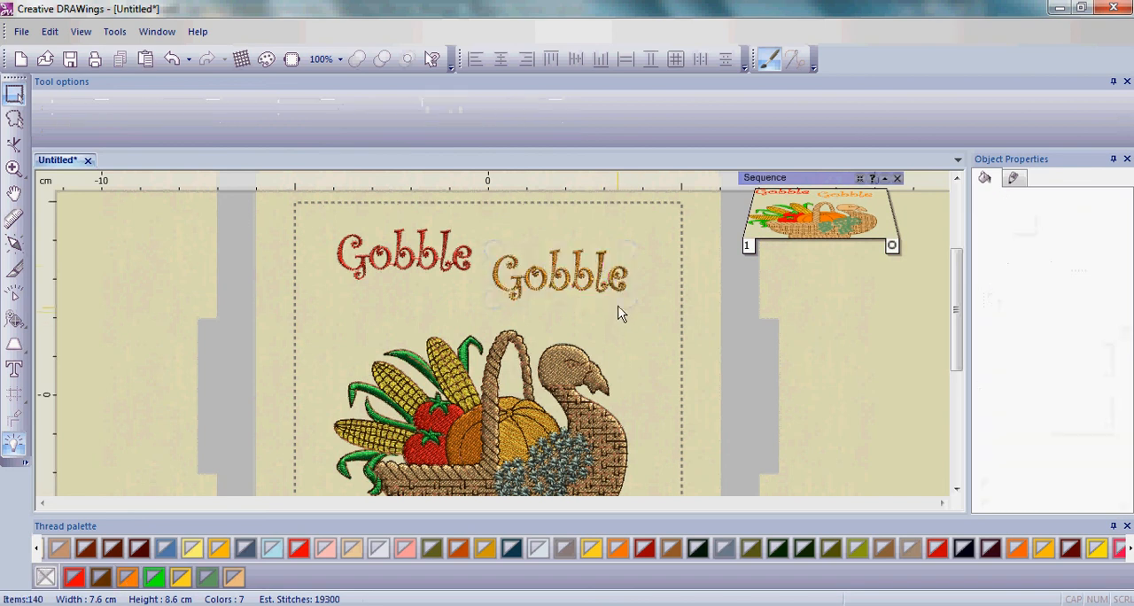
click(601, 259)
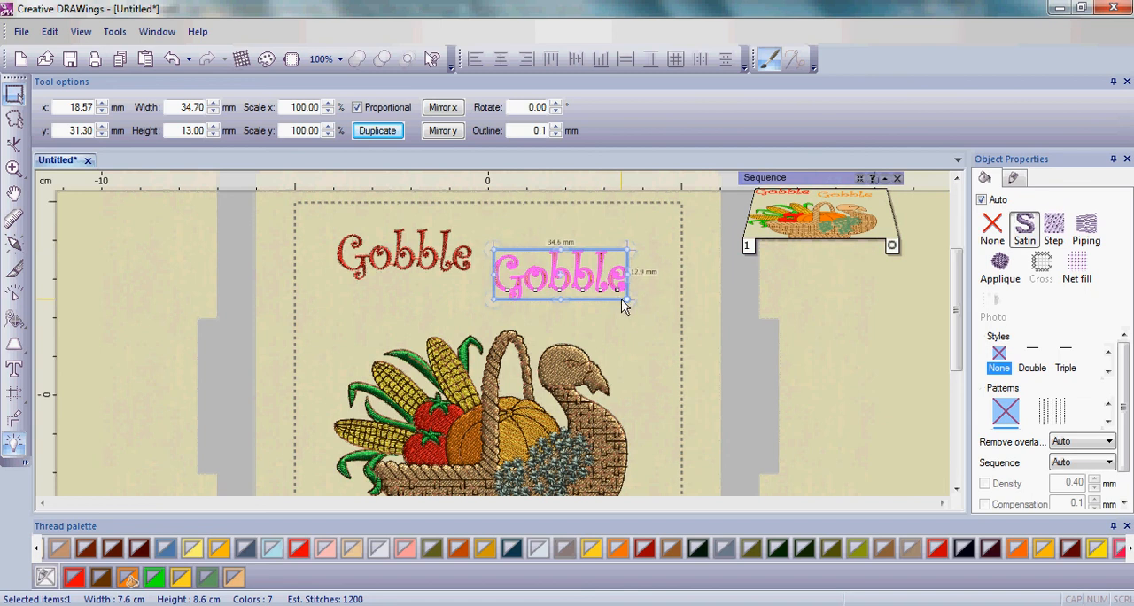
mouse_move(620, 304)
mouse_down()
mouse_move(606, 325)
mouse_move(618, 315)
mouse_up()
drag(568, 282, 567, 314)
drag(561, 269, 556, 275)
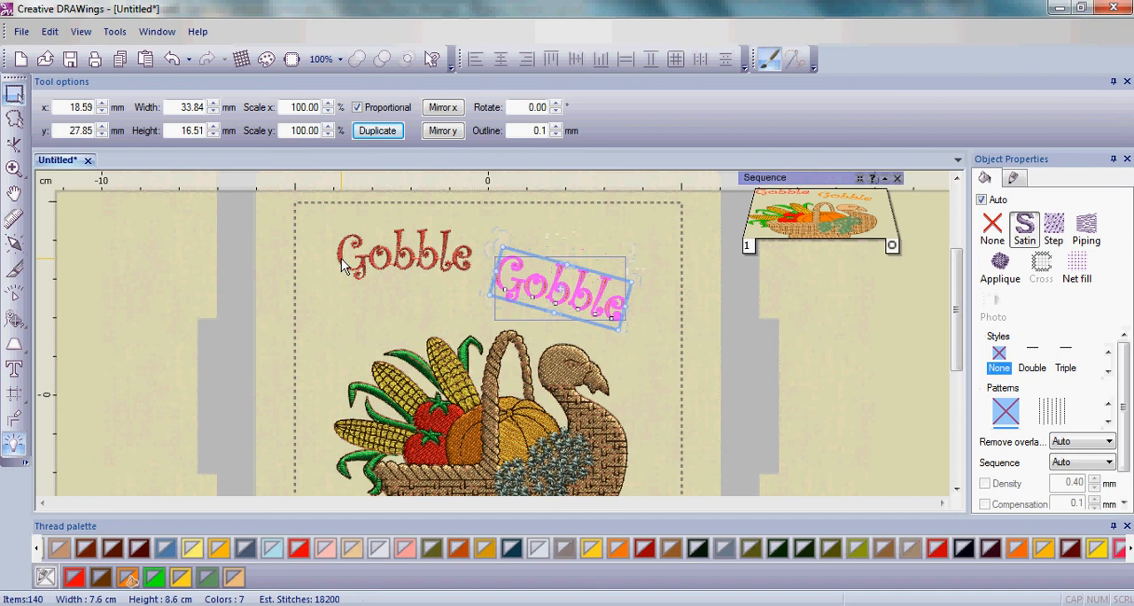
- Tilt the red Gobble text slightly counterclockwise, move it down to about x -21.4, y 32.9 mm, and deselect it
click(346, 266)
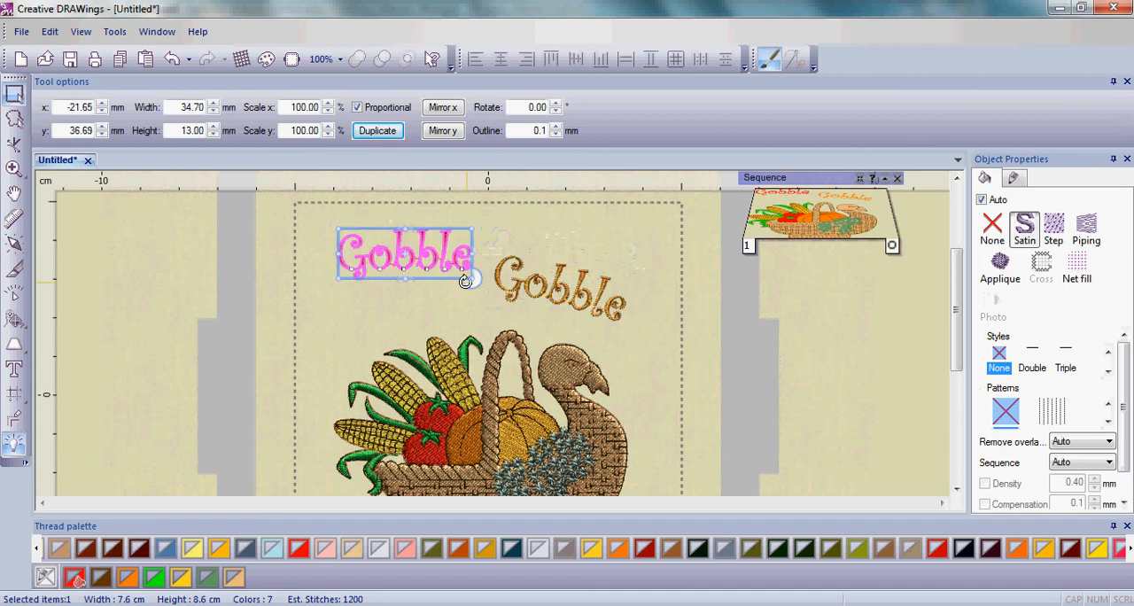
drag(472, 278, 476, 262)
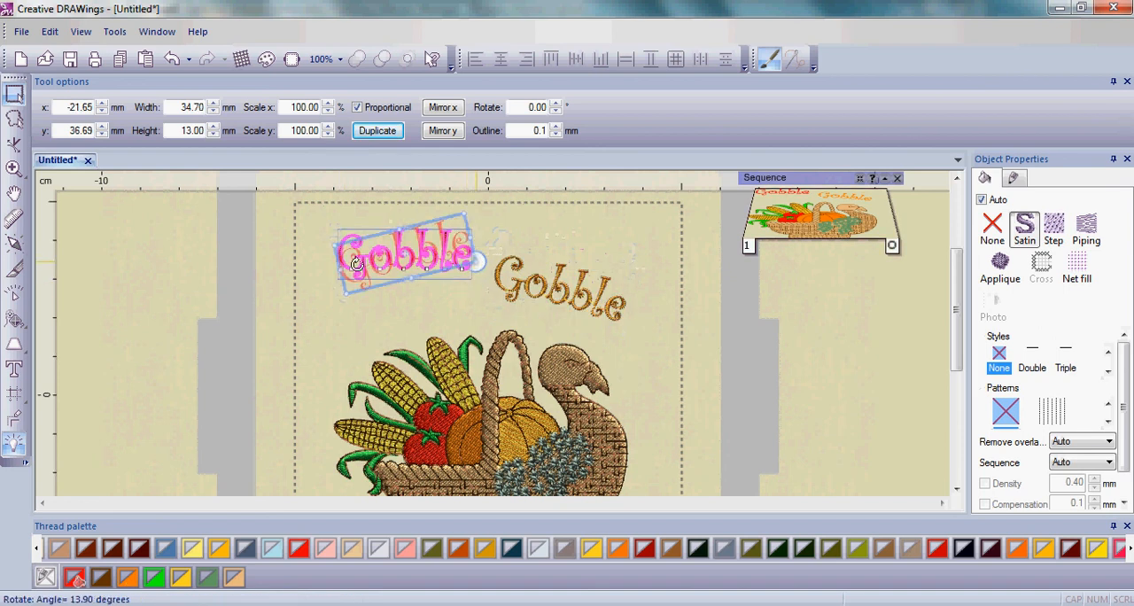
key(Escape)
click(395, 238)
drag(395, 238, 396, 252)
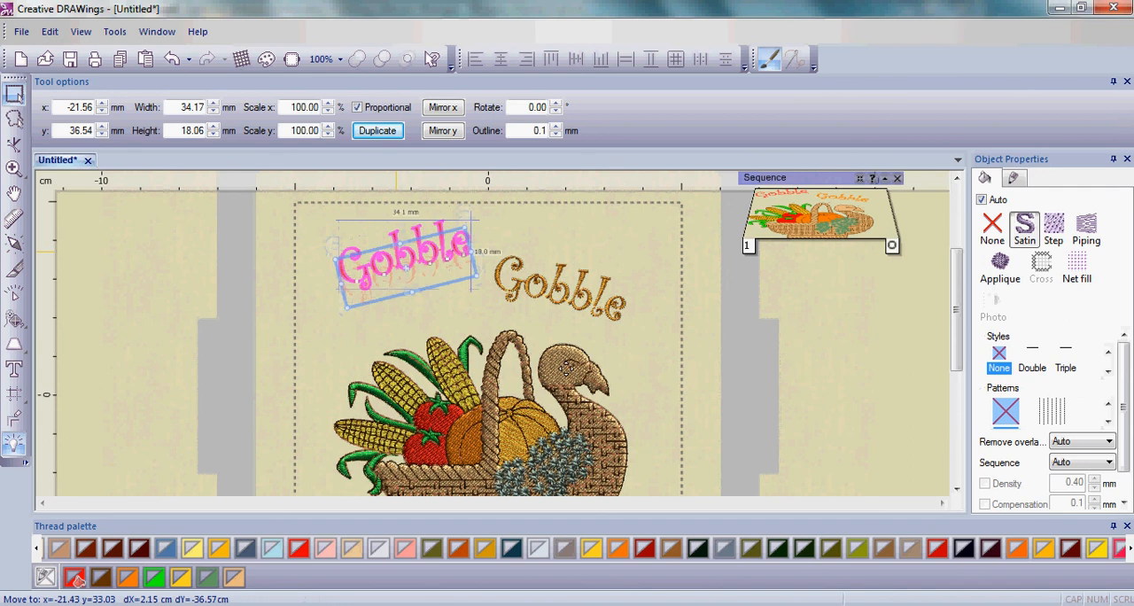
scroll(452, 364, down, 1)
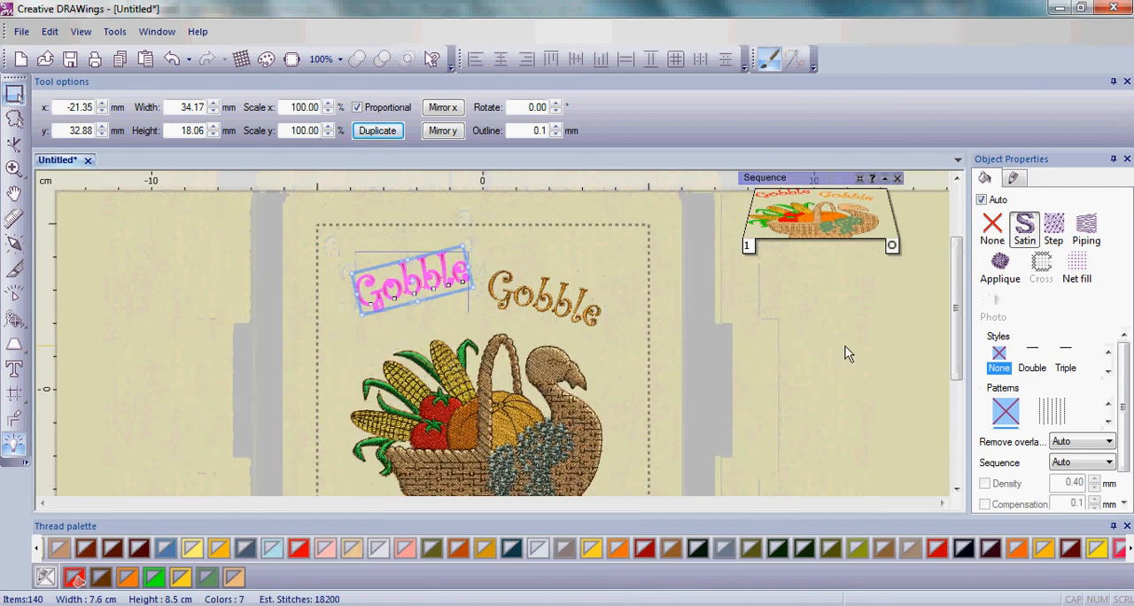
drag(957, 363, 966, 386)
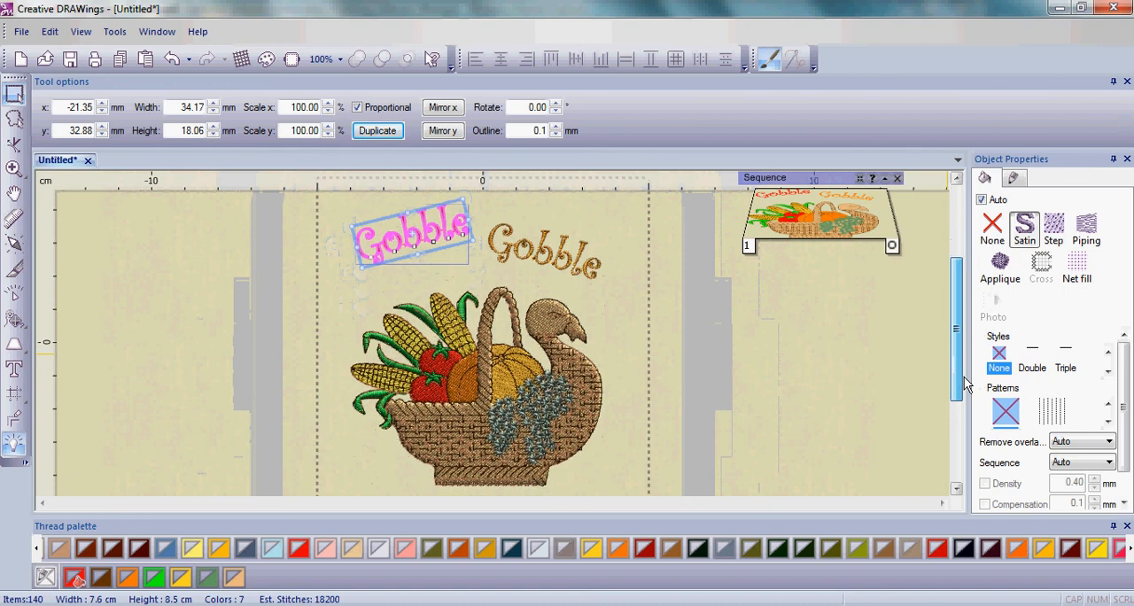
click(607, 360)
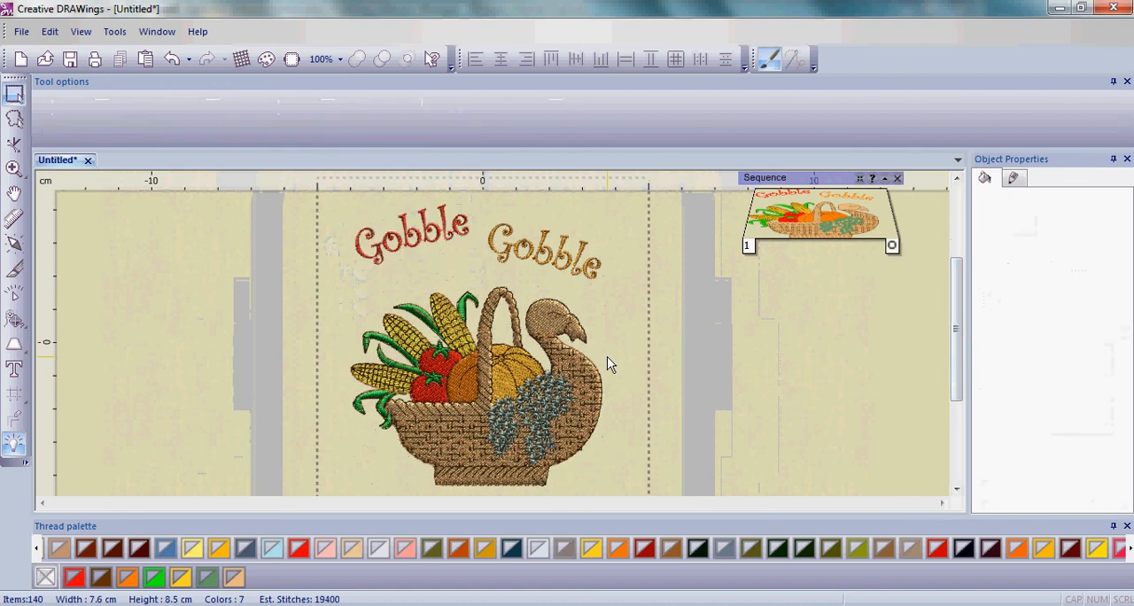